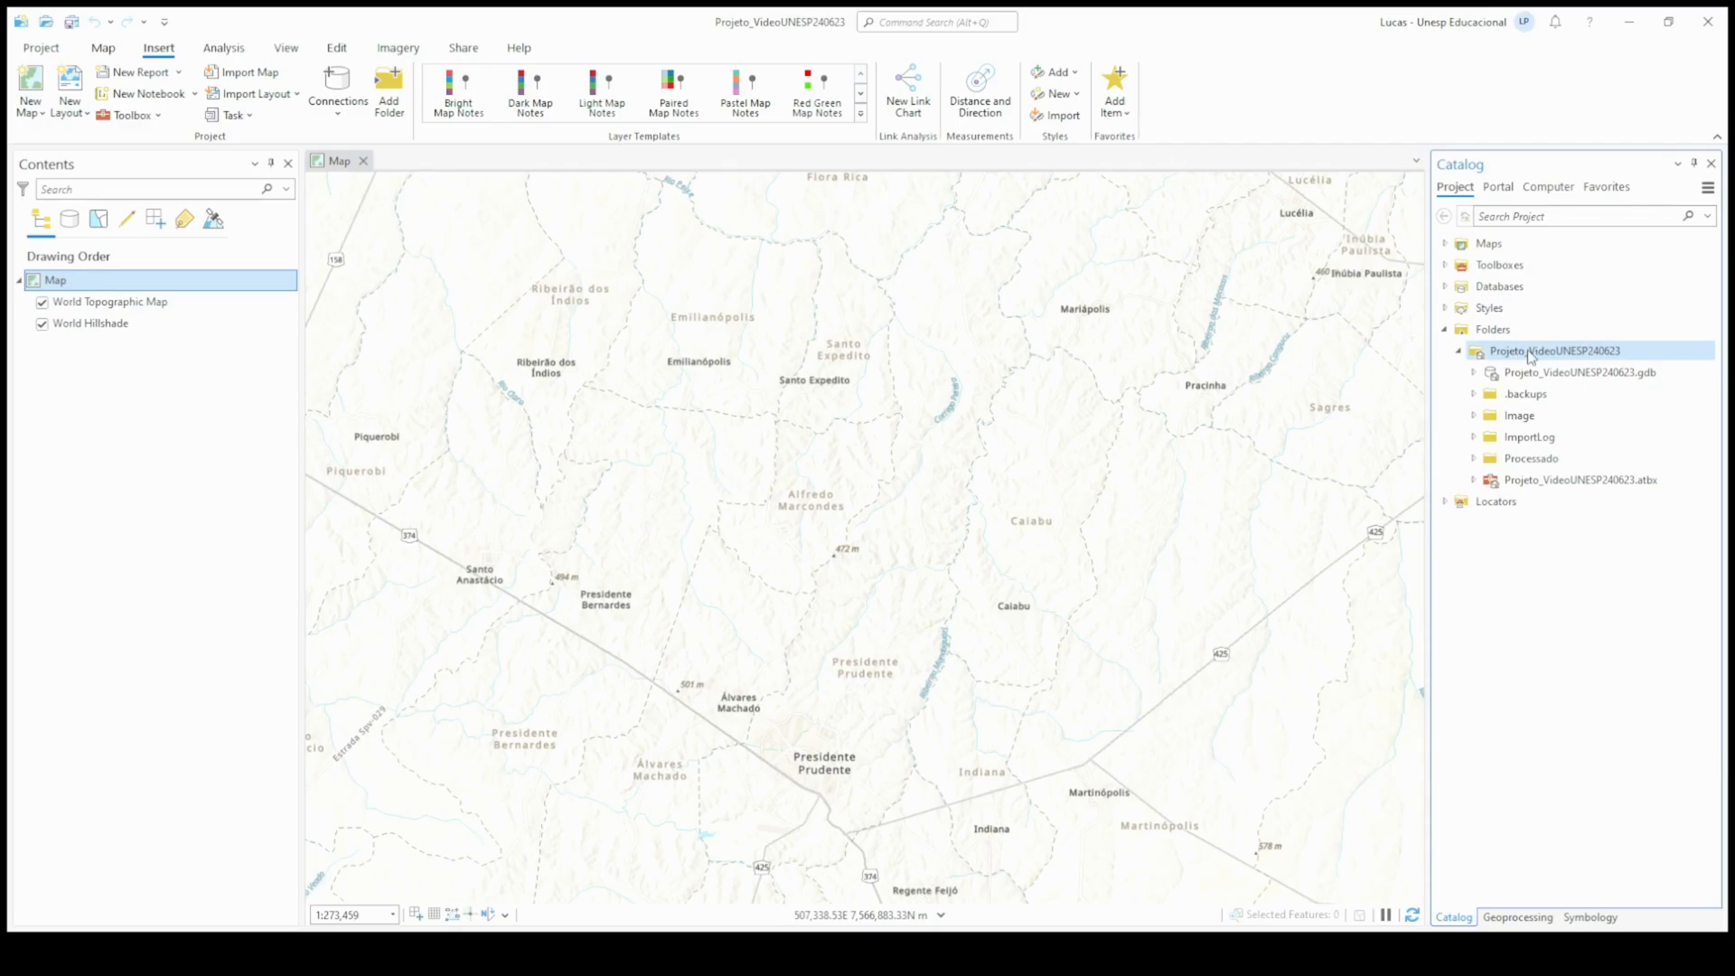
Step: Add UrbanoPP_Bool.tif from the project's Image/Booleano folder to the map and set its stretch type to Minimum Maximum
click(1474, 417)
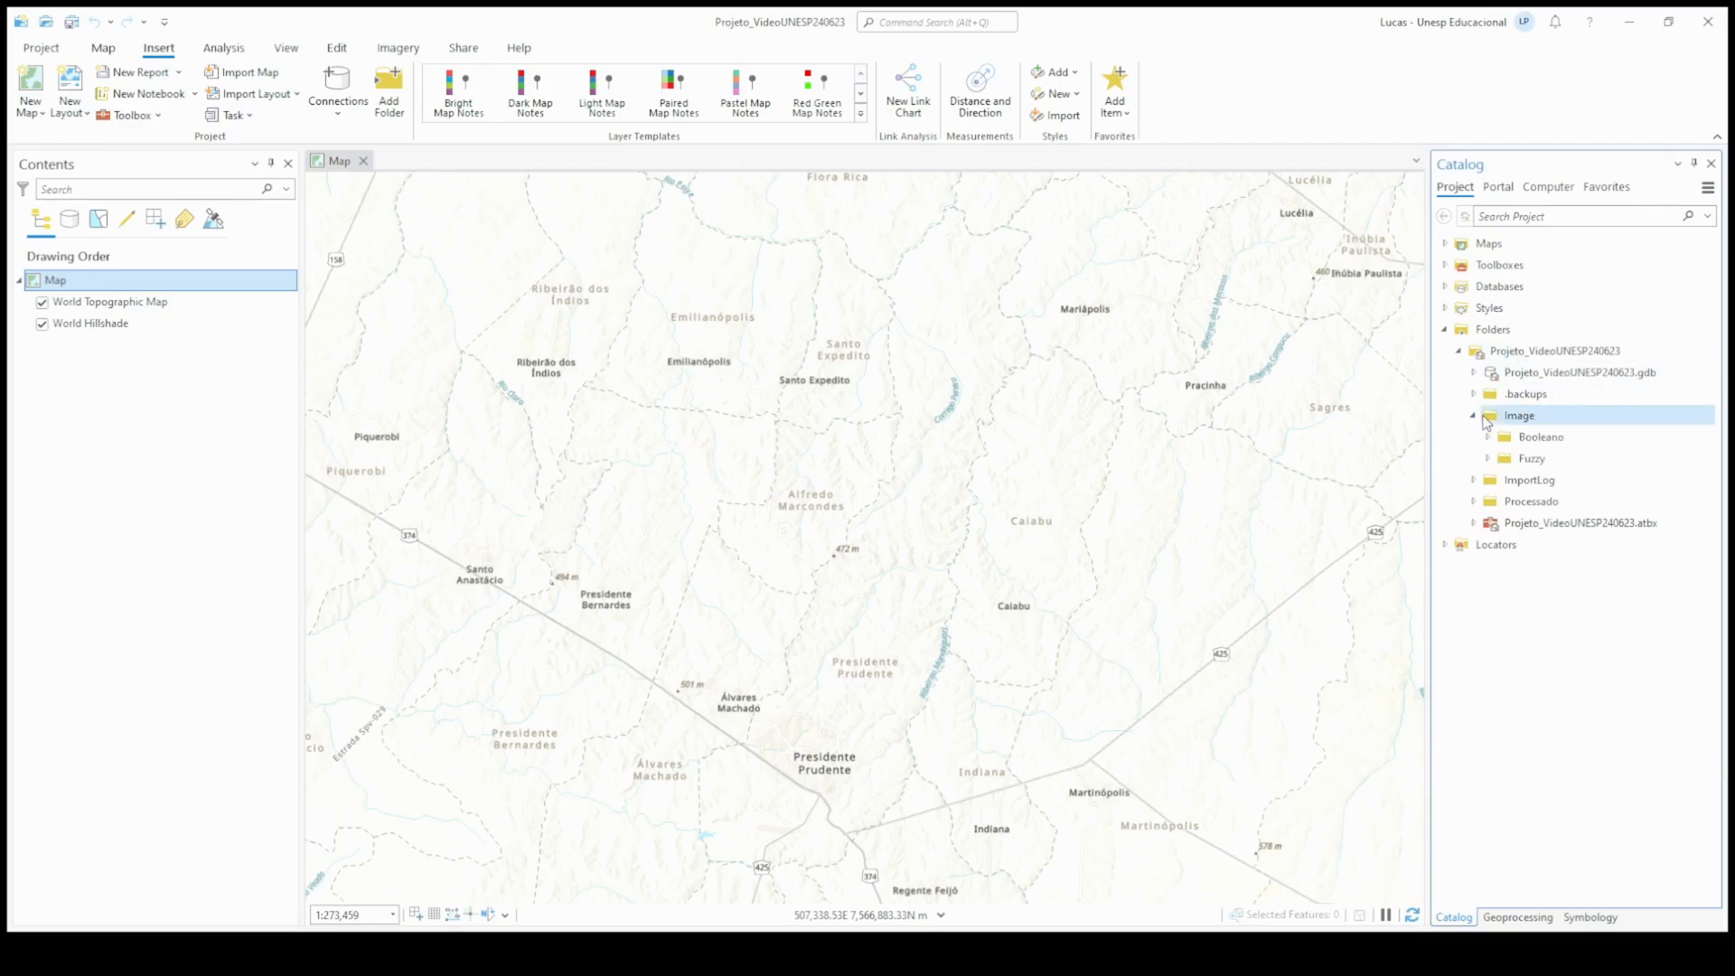
click(1487, 438)
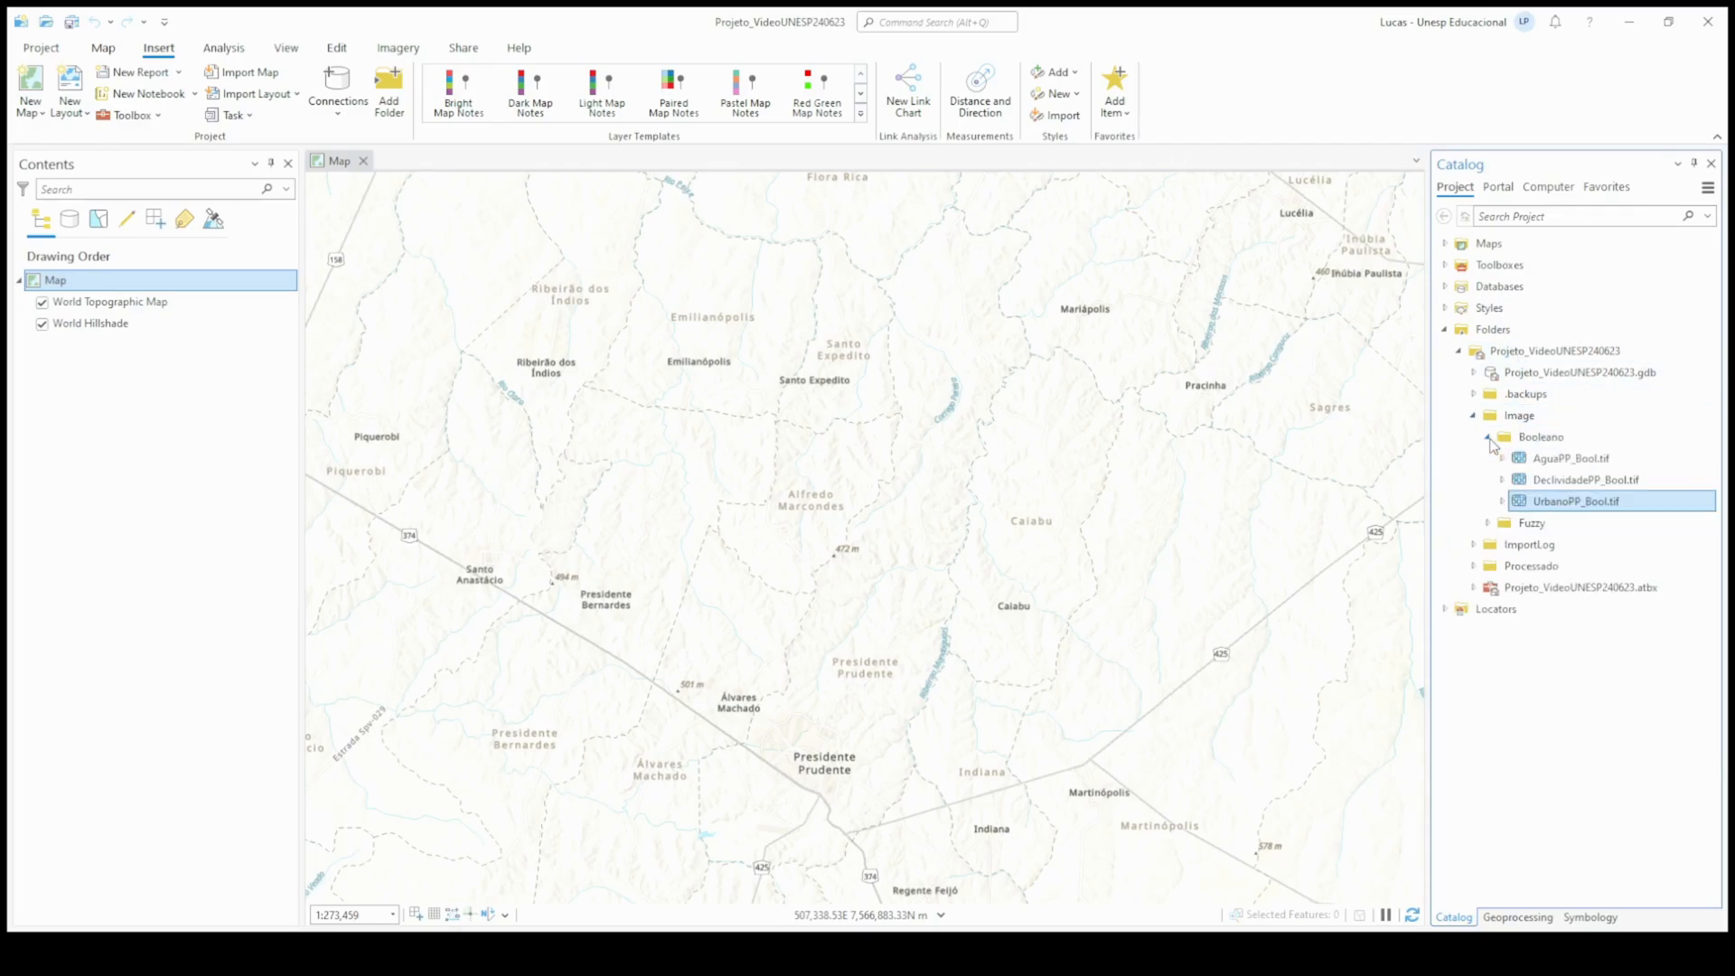
click(1488, 523)
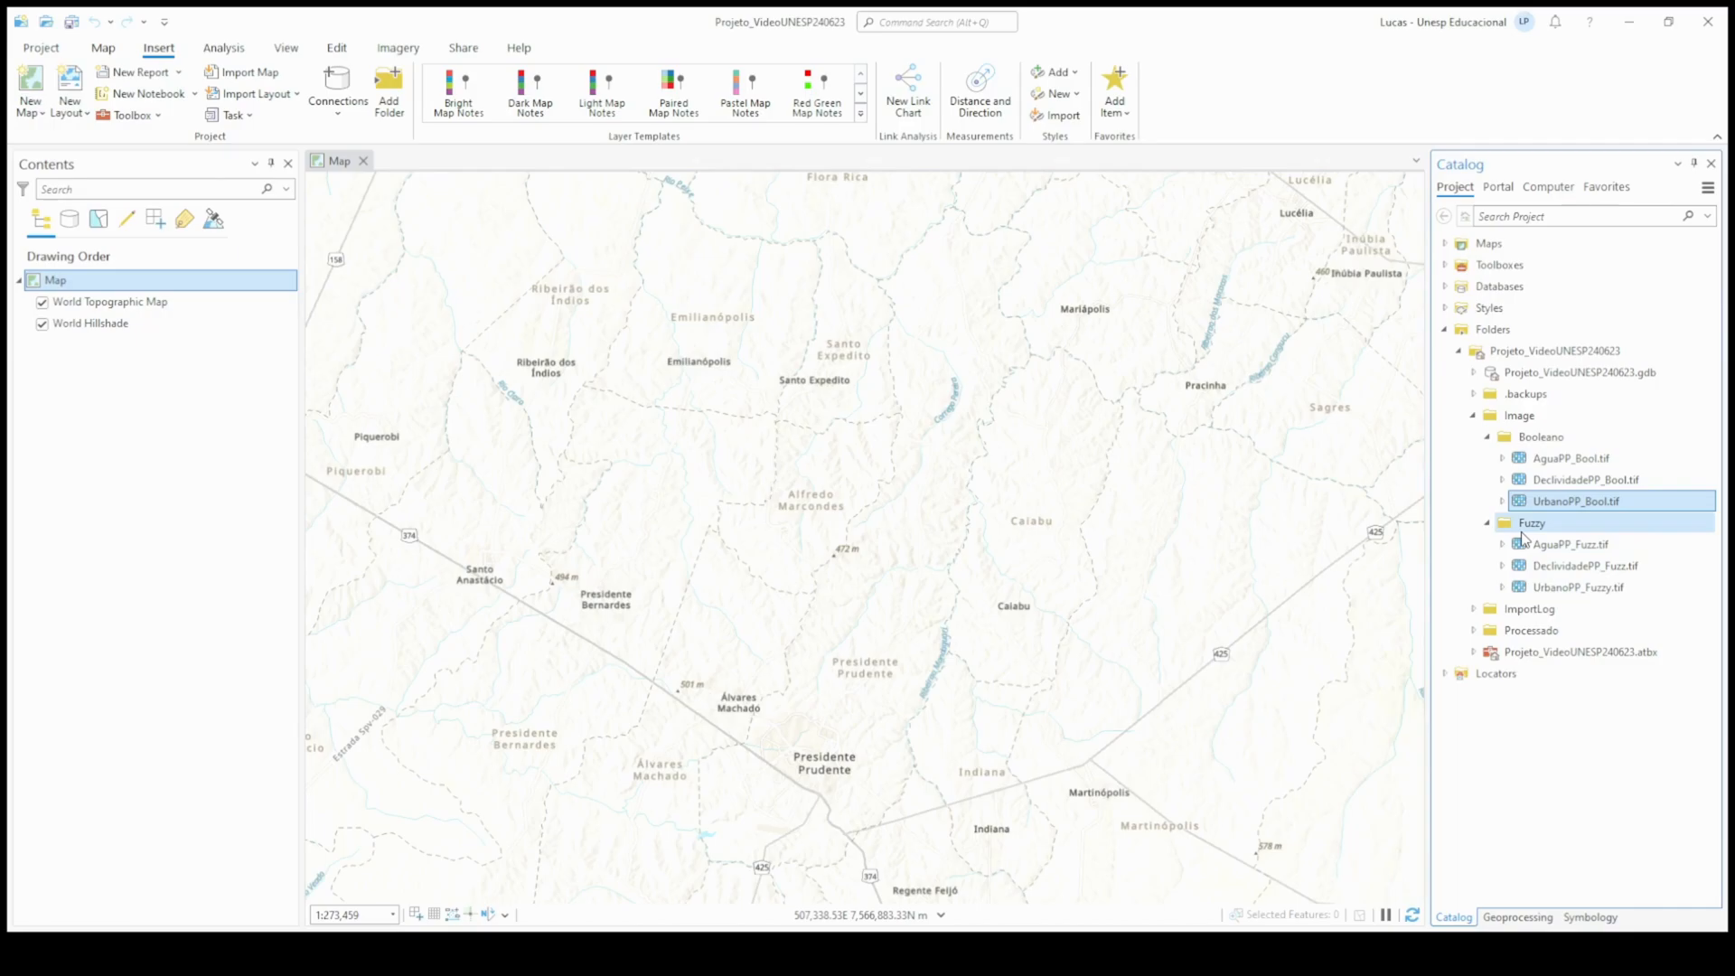
click(1489, 523)
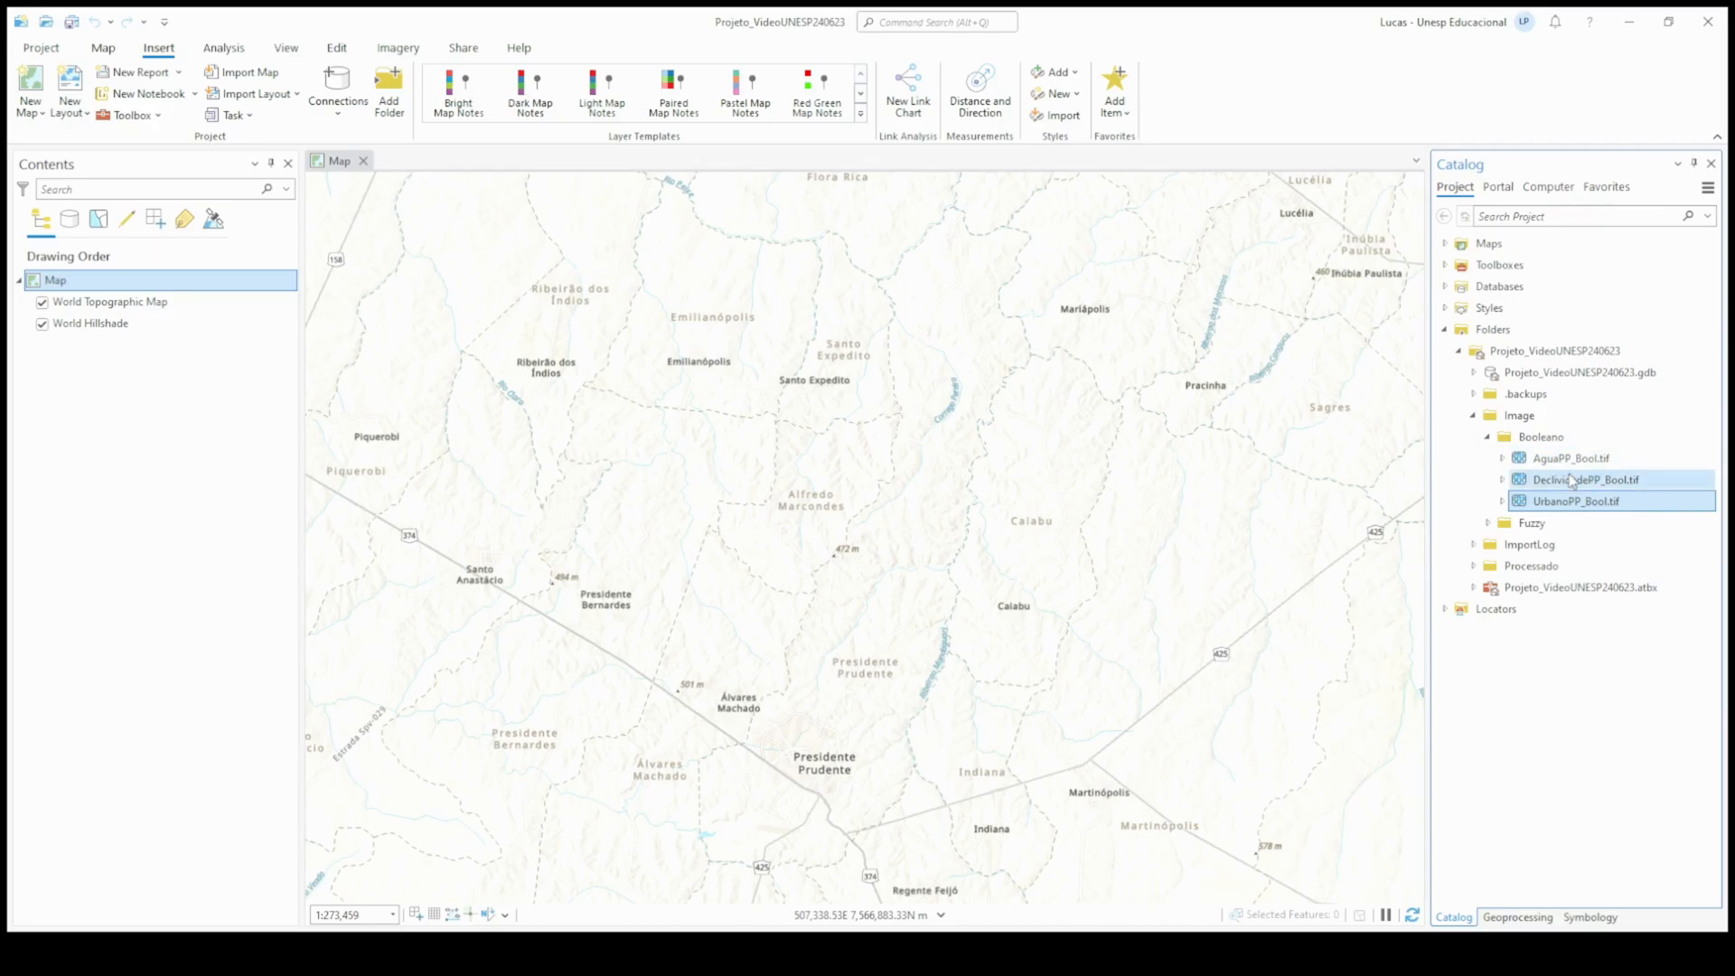
drag(1555, 502, 887, 503)
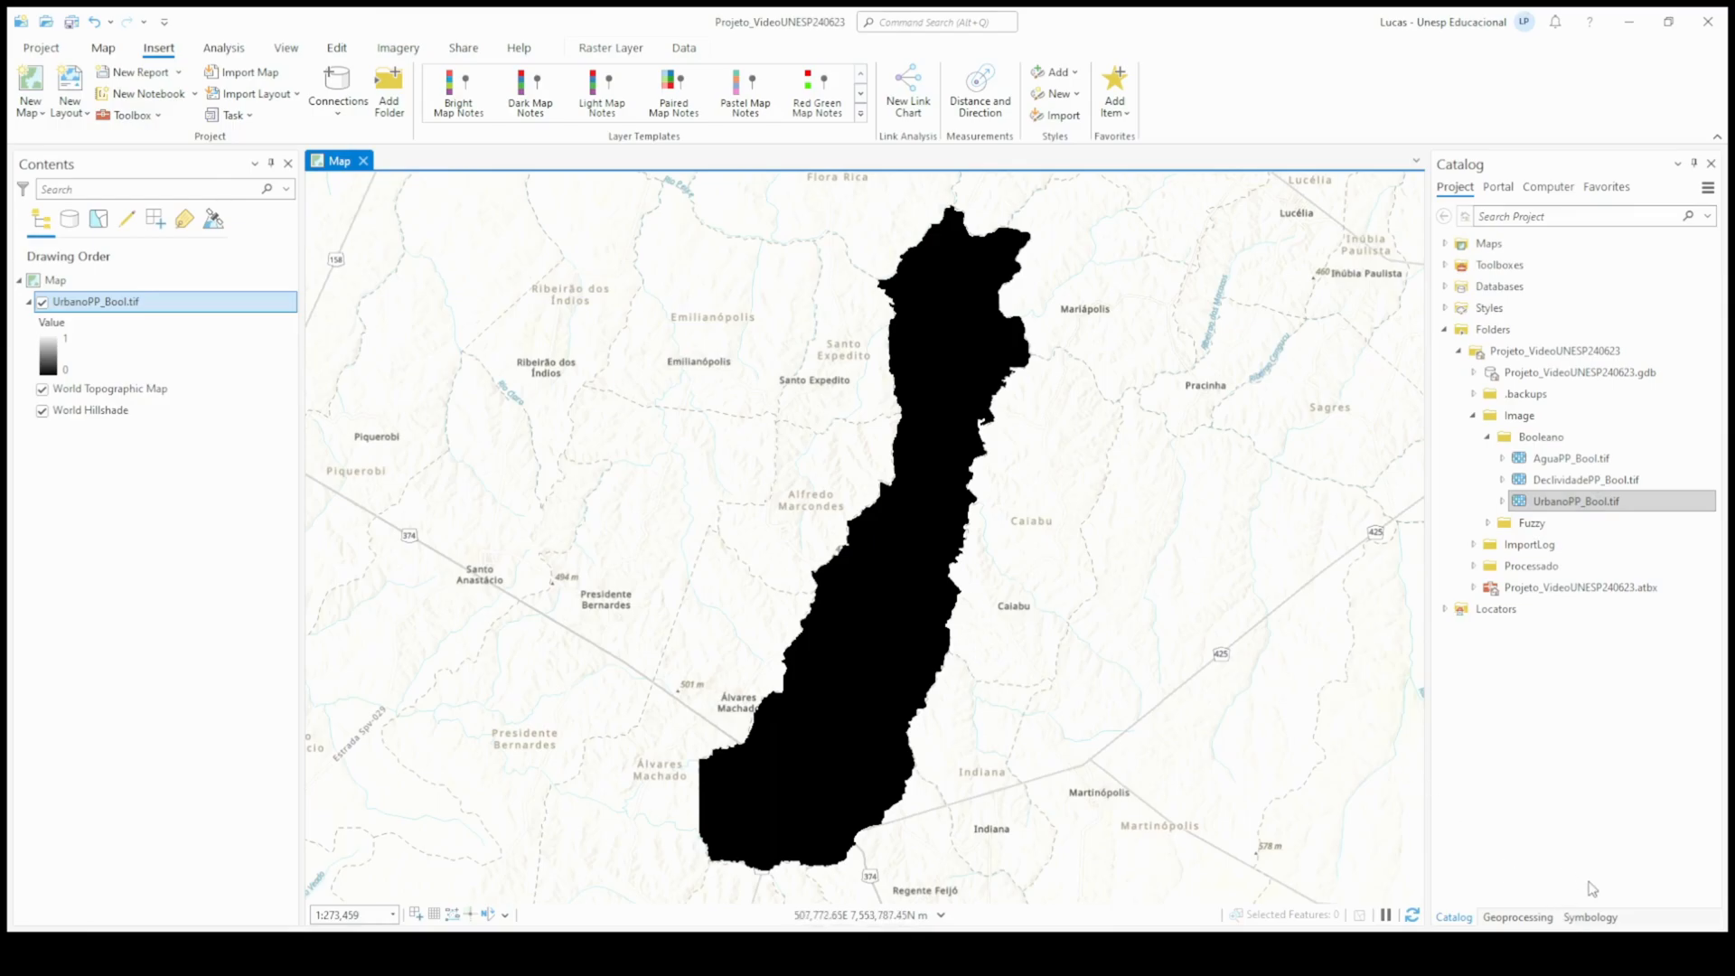
click(1592, 923)
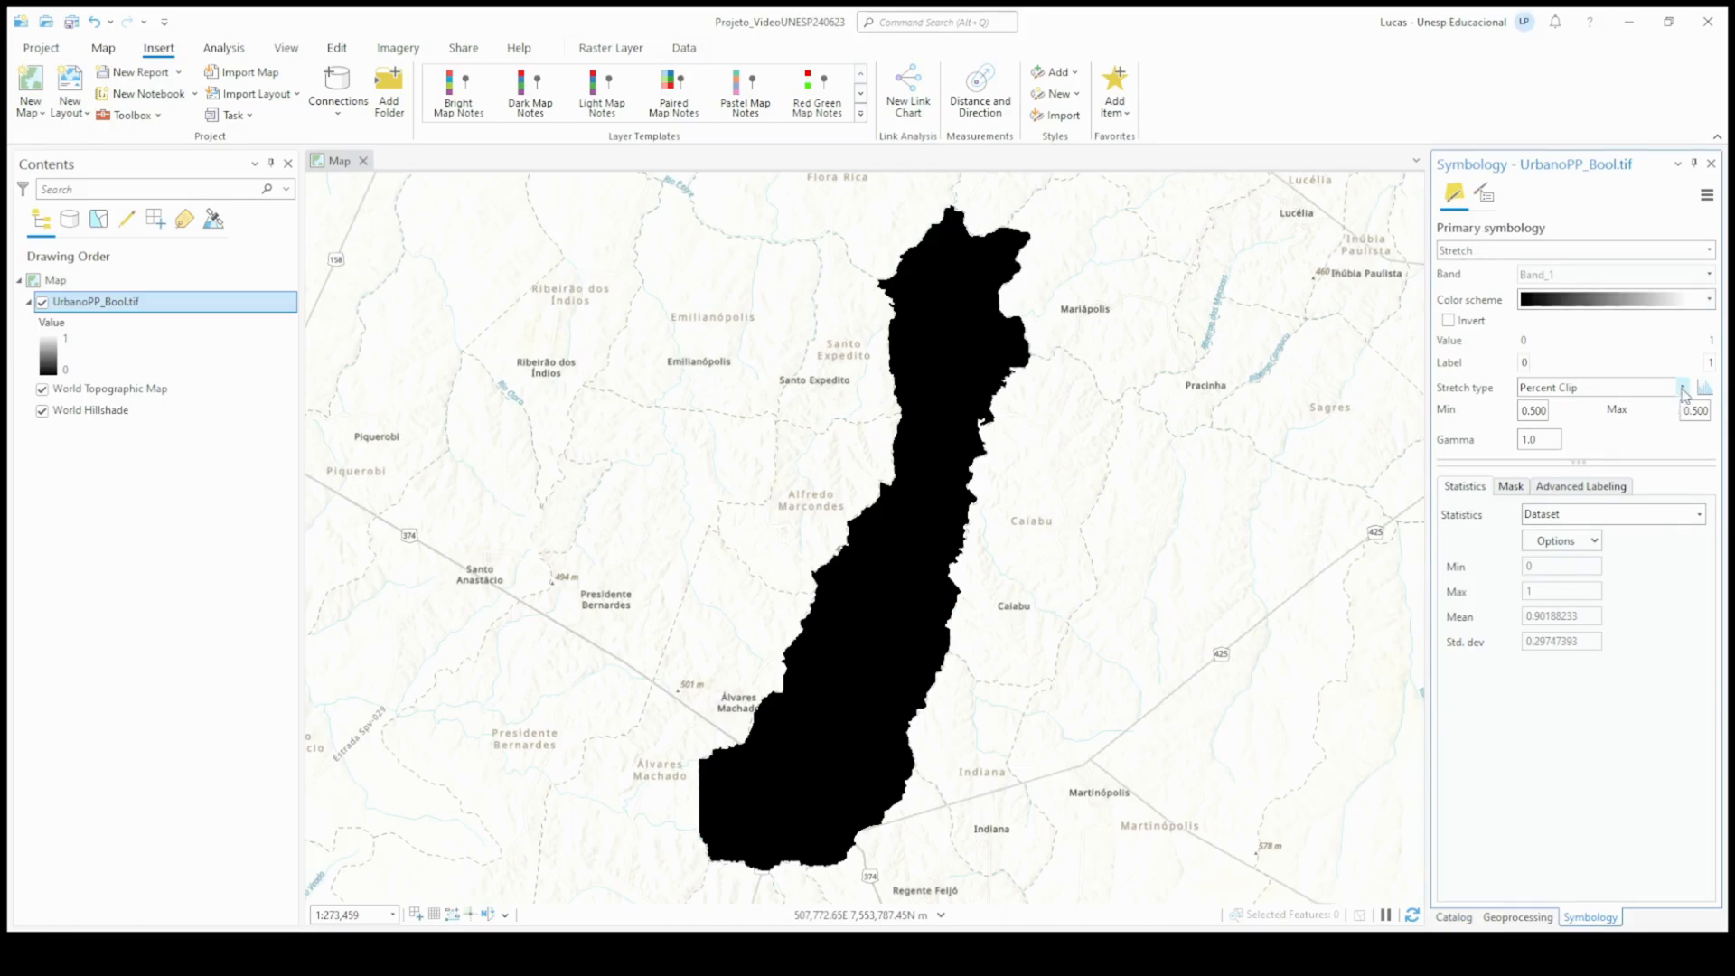
click(1501, 474)
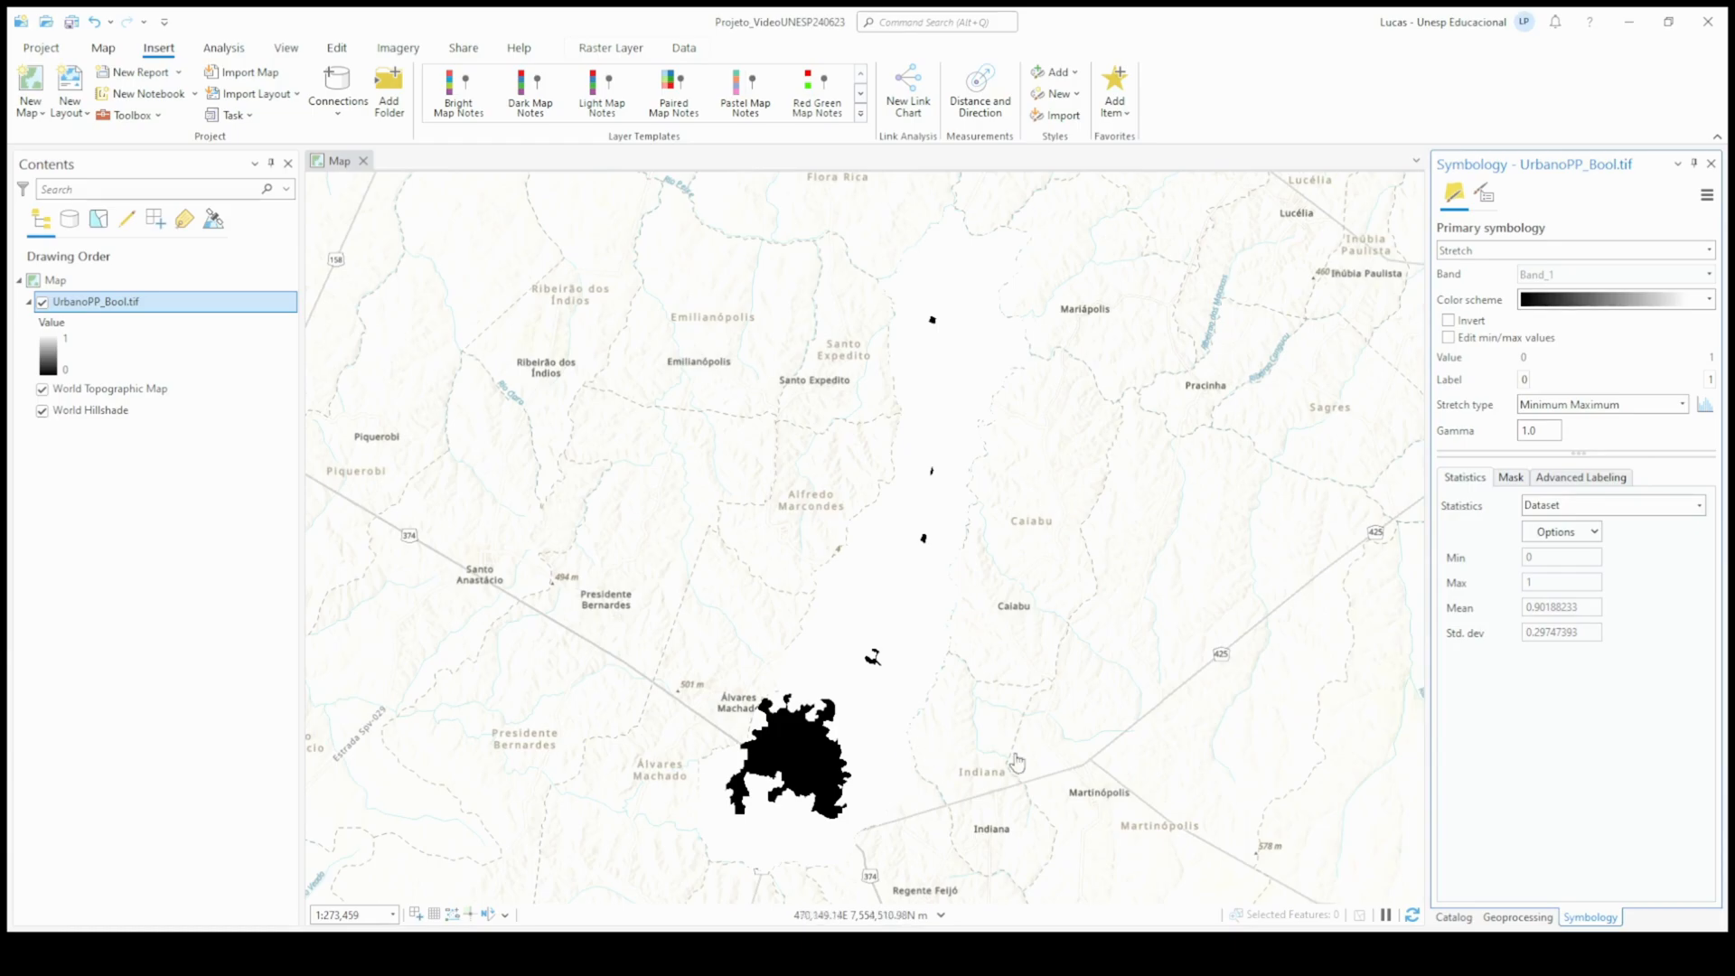
Step: Add AguaPP_Bool.tif from the Booleano folder to the map and set its stretch type to Minimum Maximum
click(1454, 916)
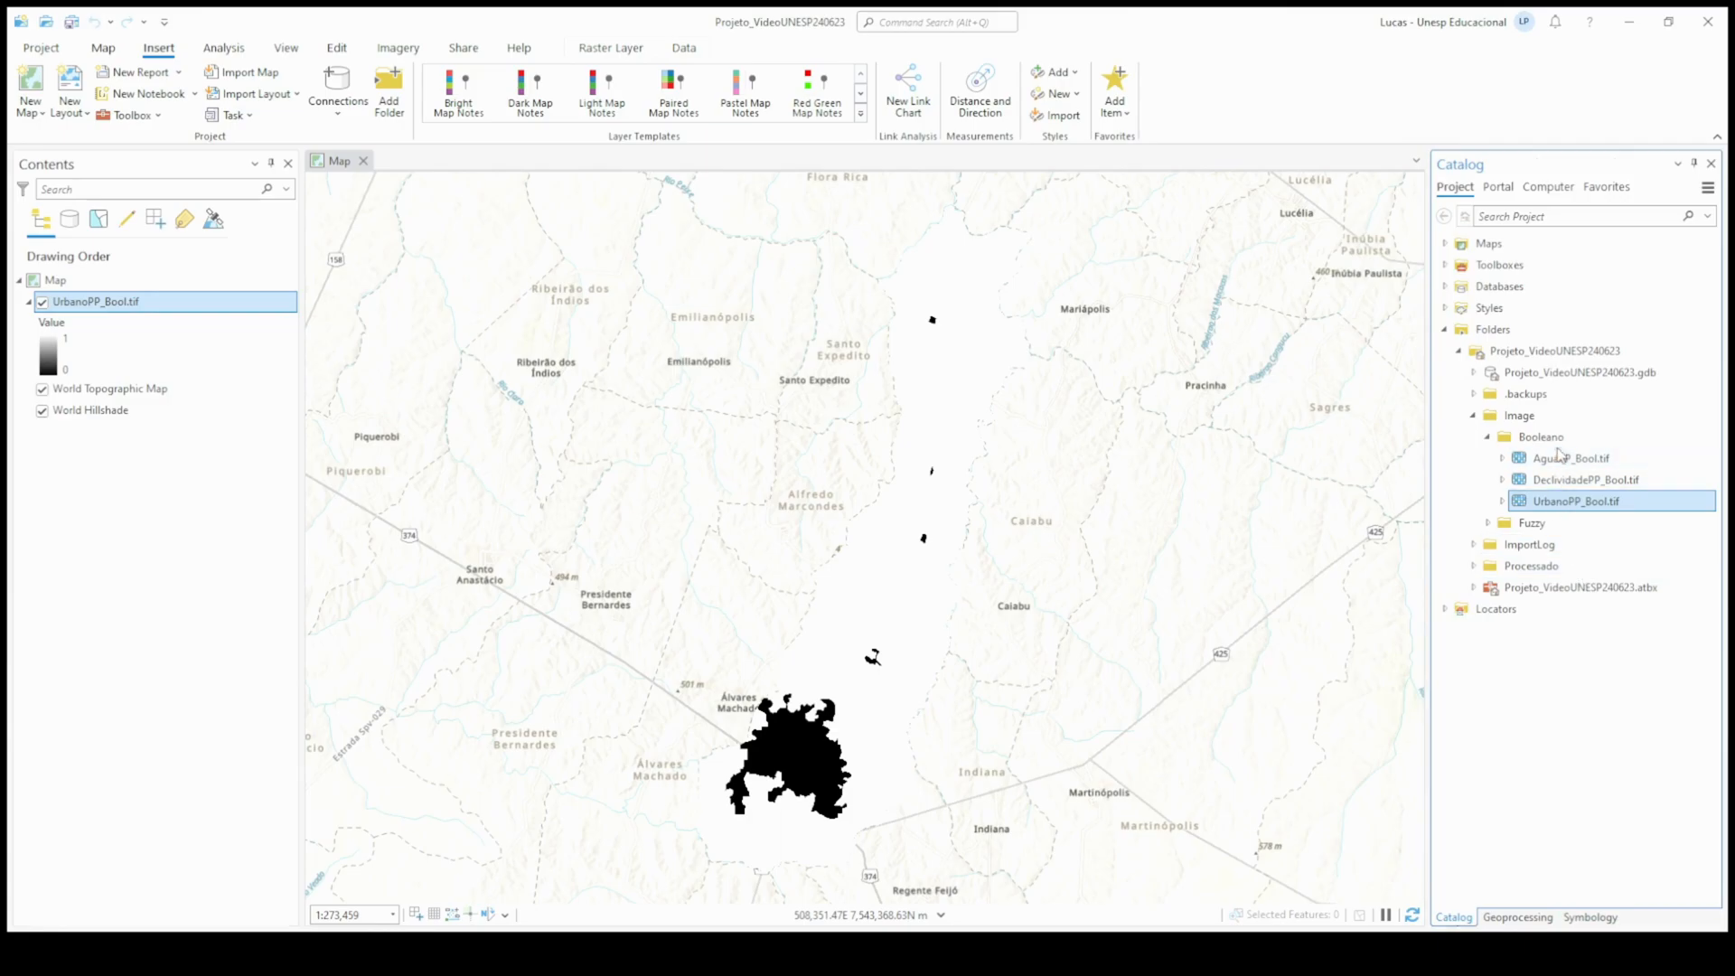
click(1562, 464)
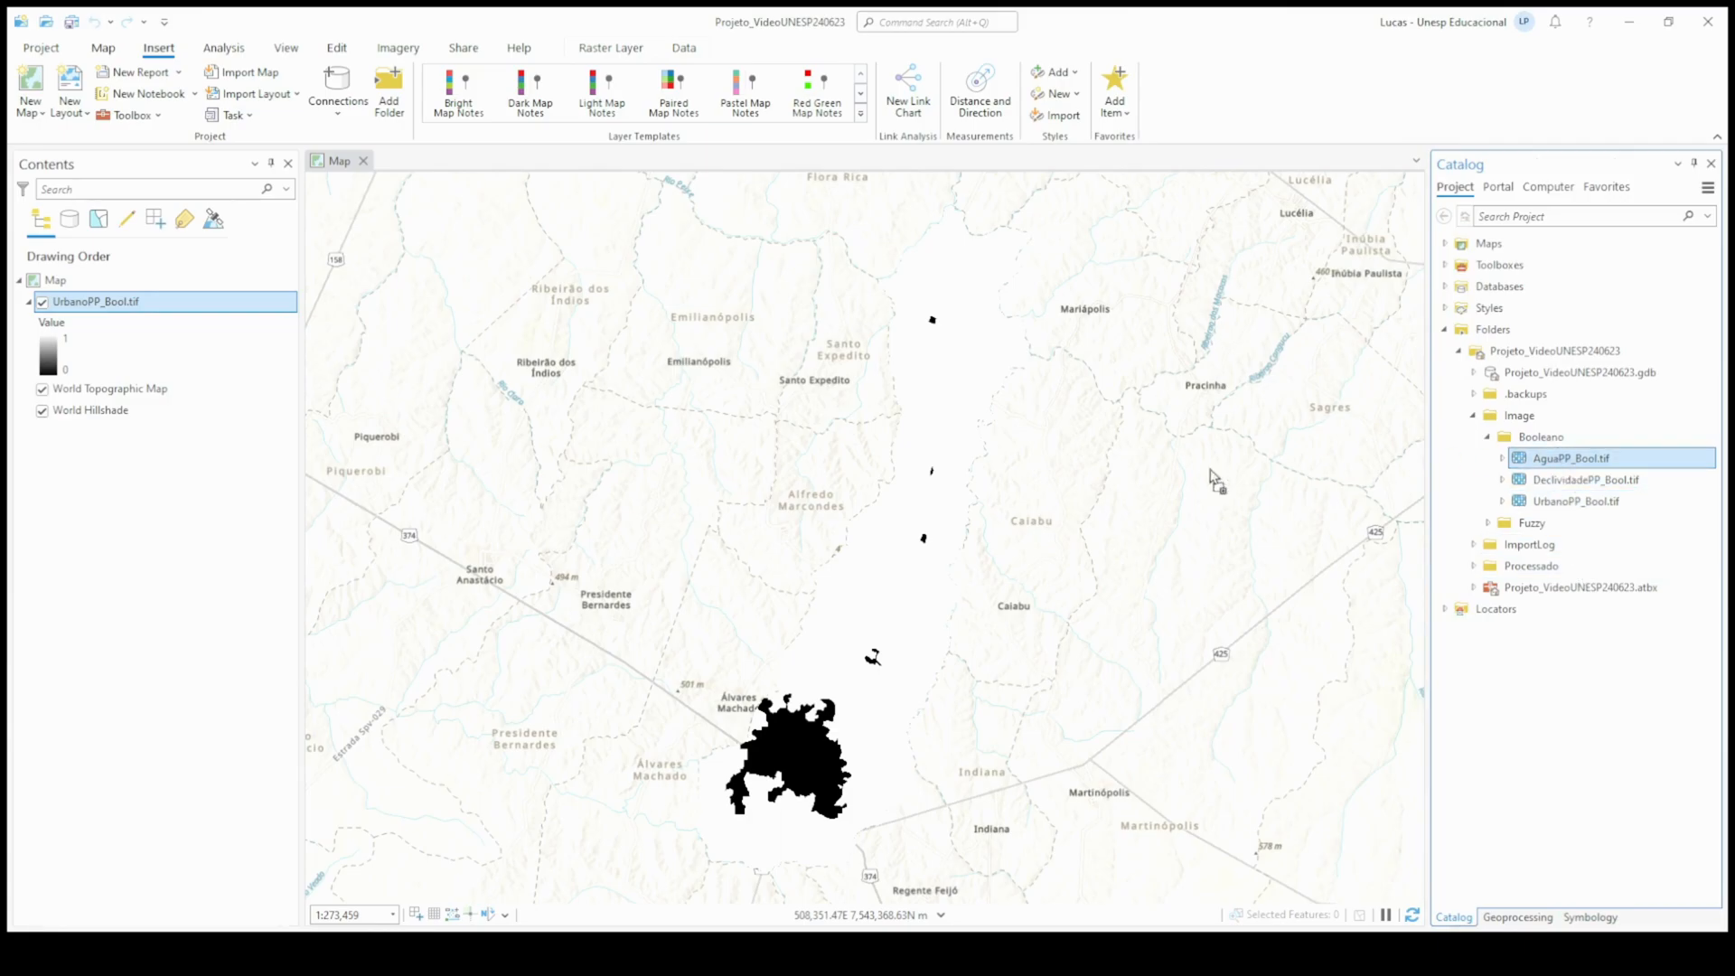
drag(1121, 721, 1109, 750)
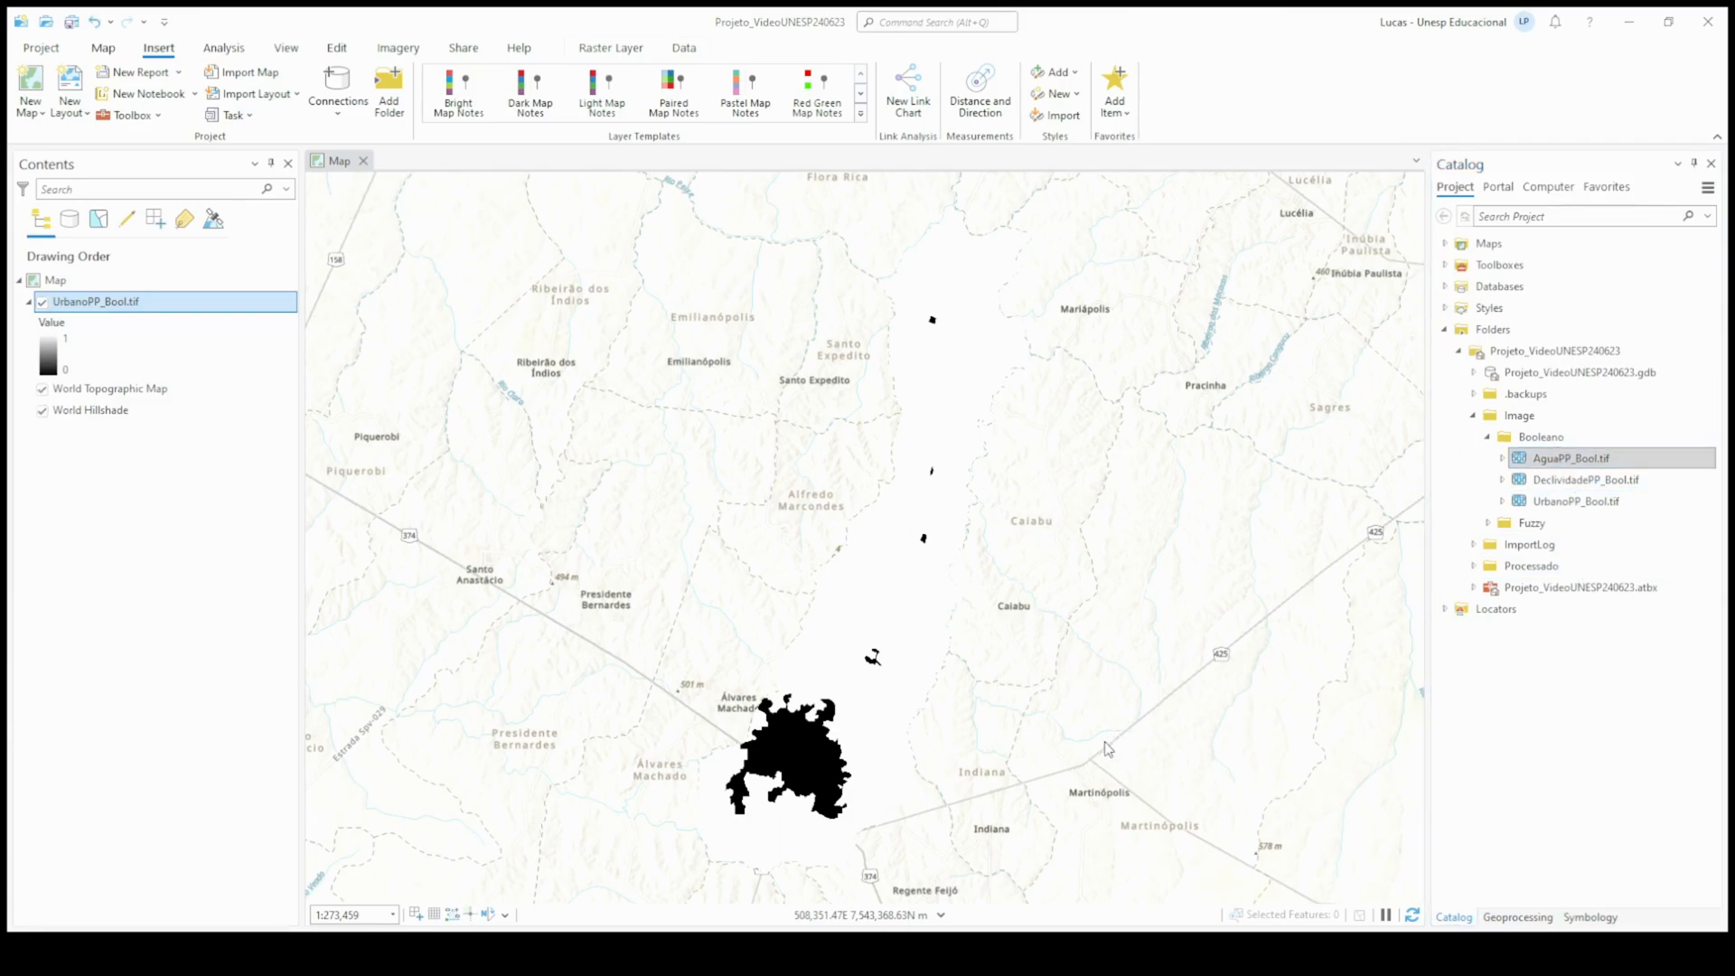
click(1583, 917)
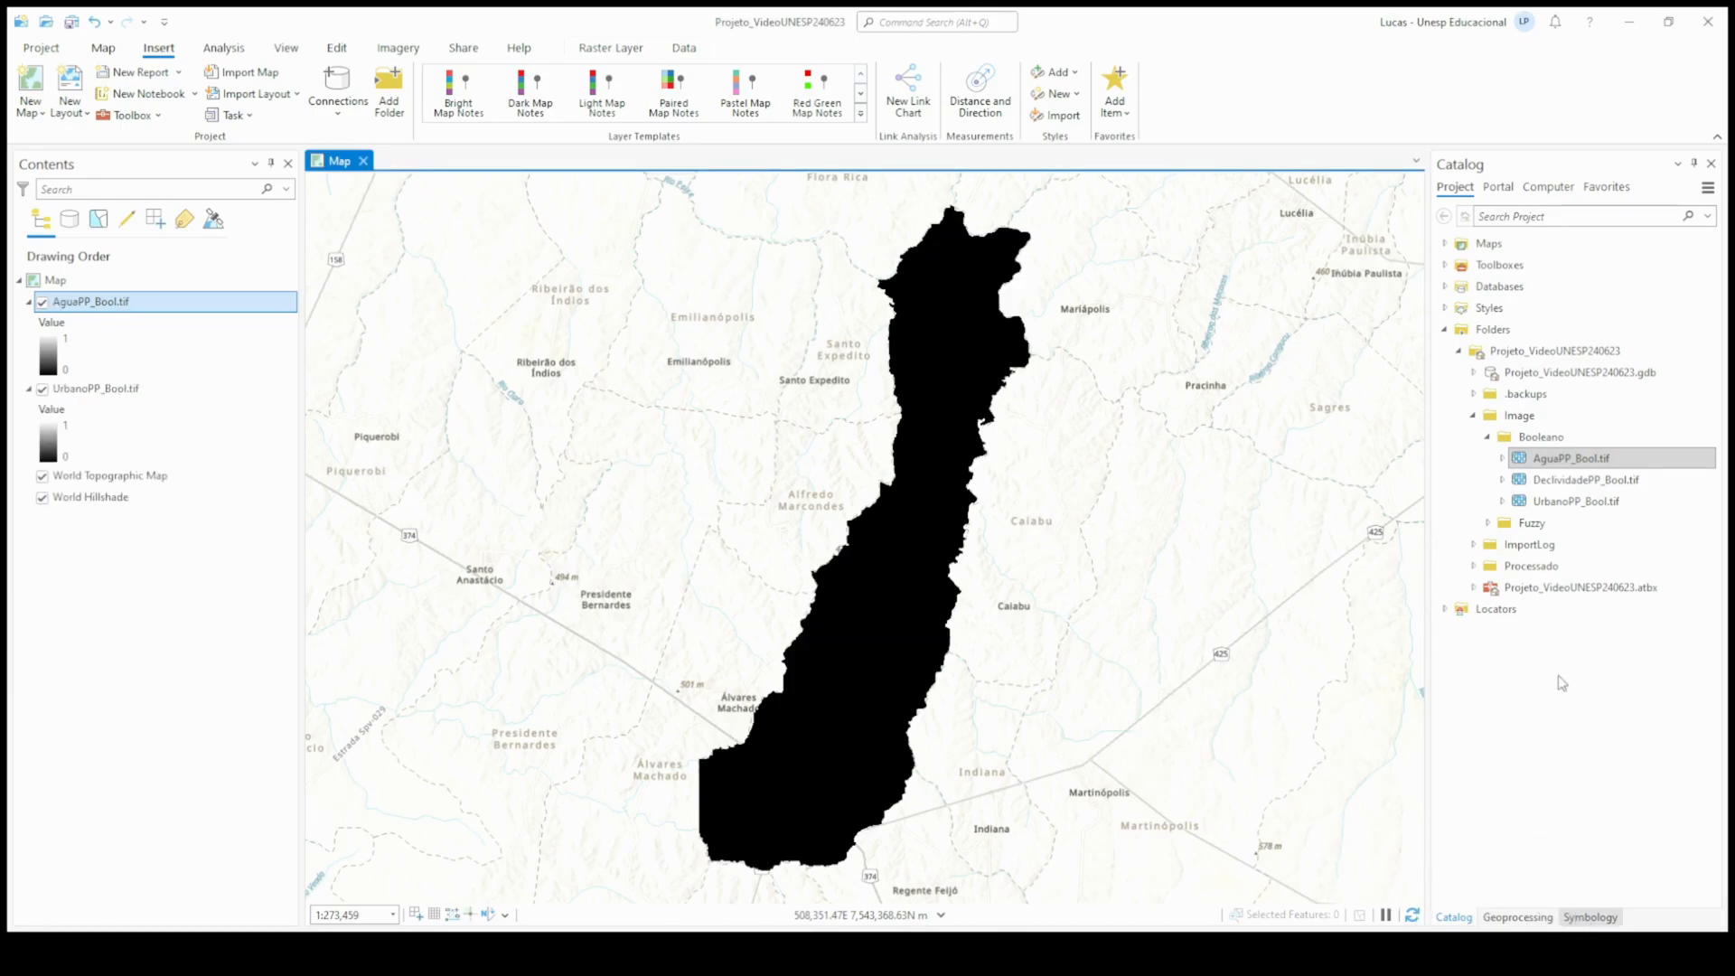
click(1682, 386)
click(1530, 459)
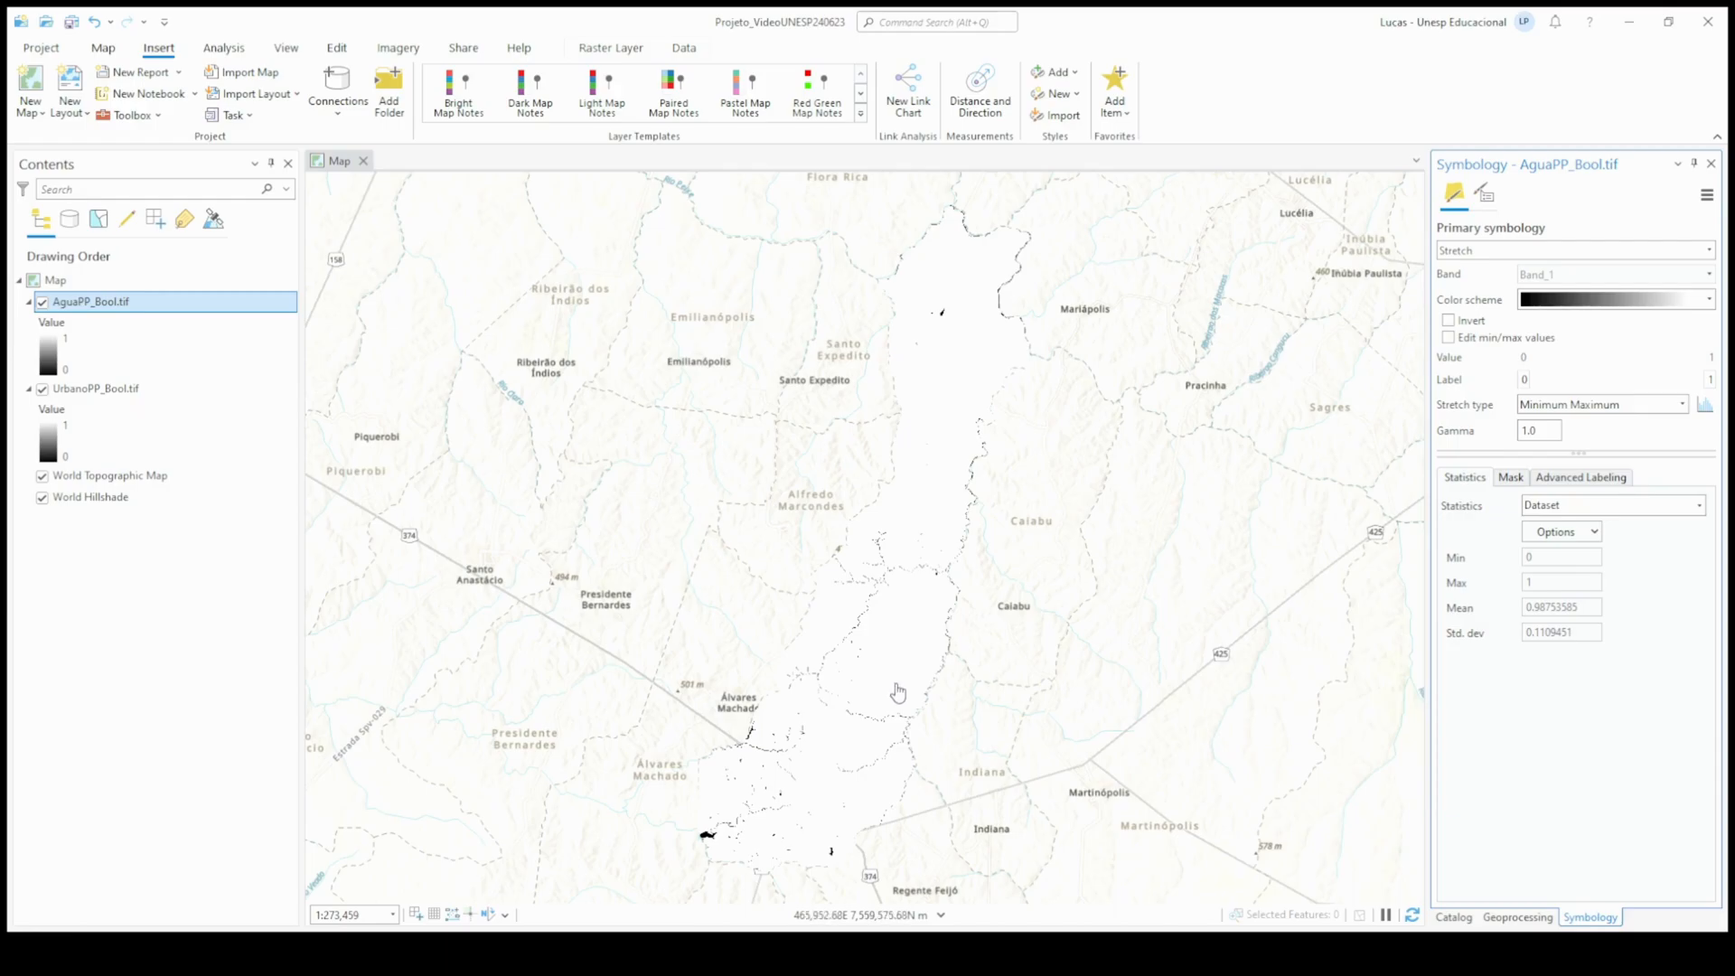
Step: Add DeclividadePP_Bool.tif from the Booleano folder to the map and set its stretch type to Minimum Maximum
click(1457, 917)
click(1591, 480)
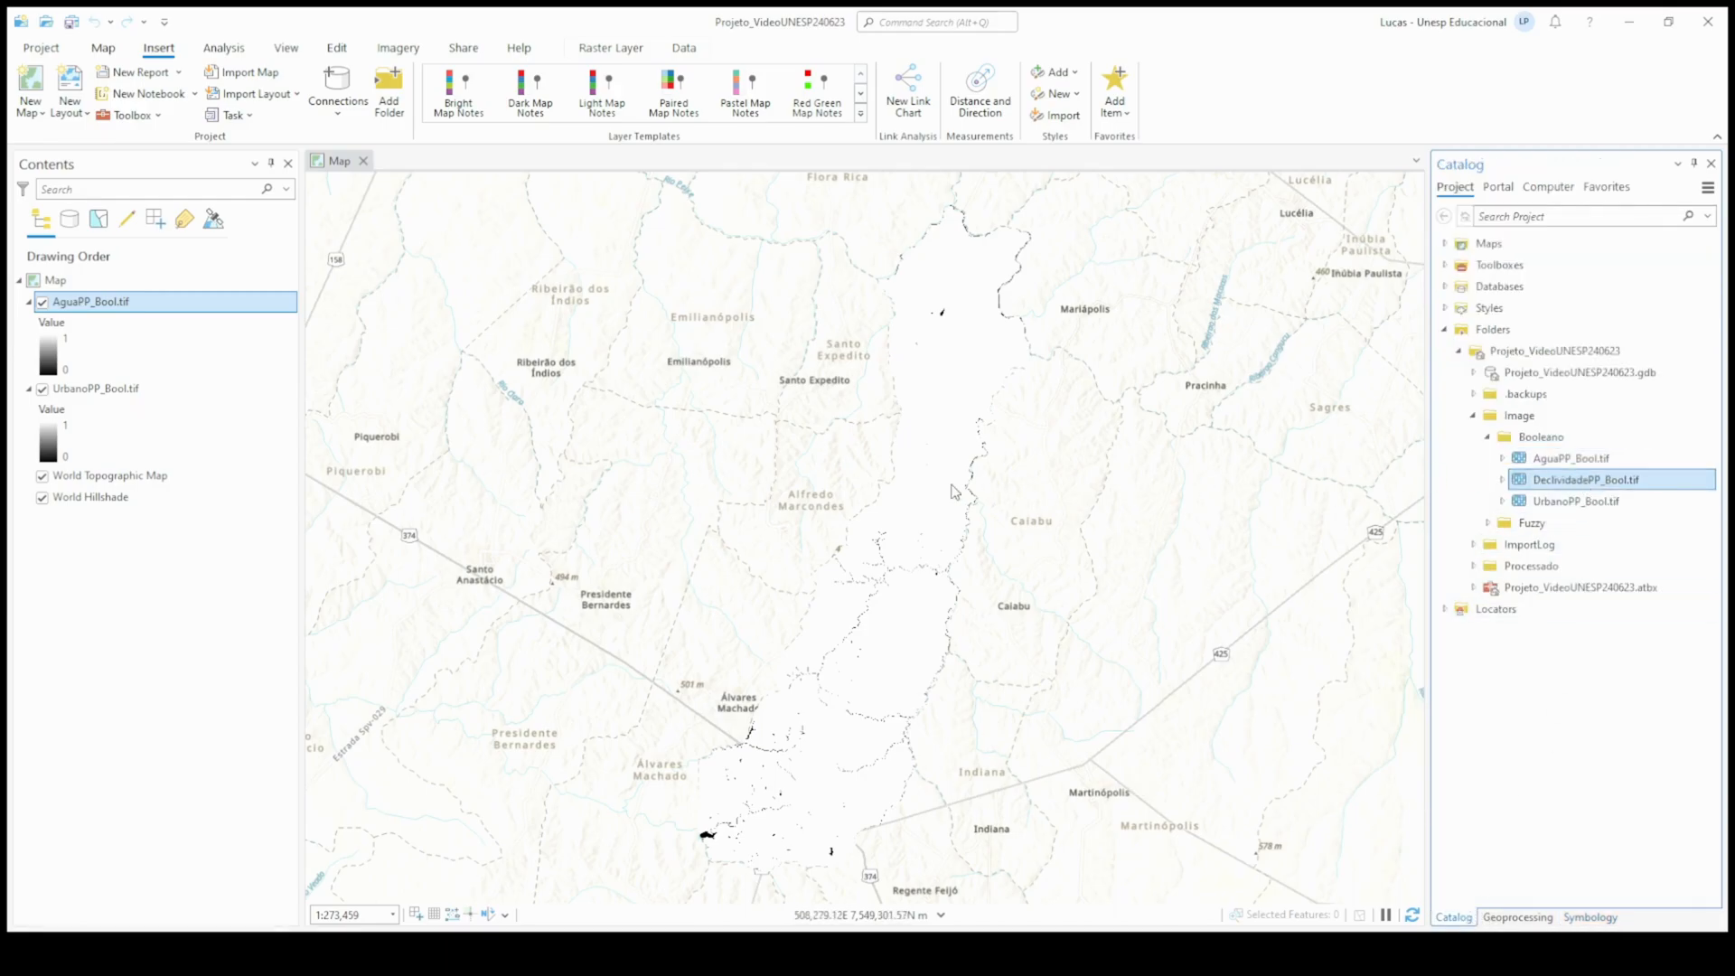
drag(1590, 480, 1133, 732)
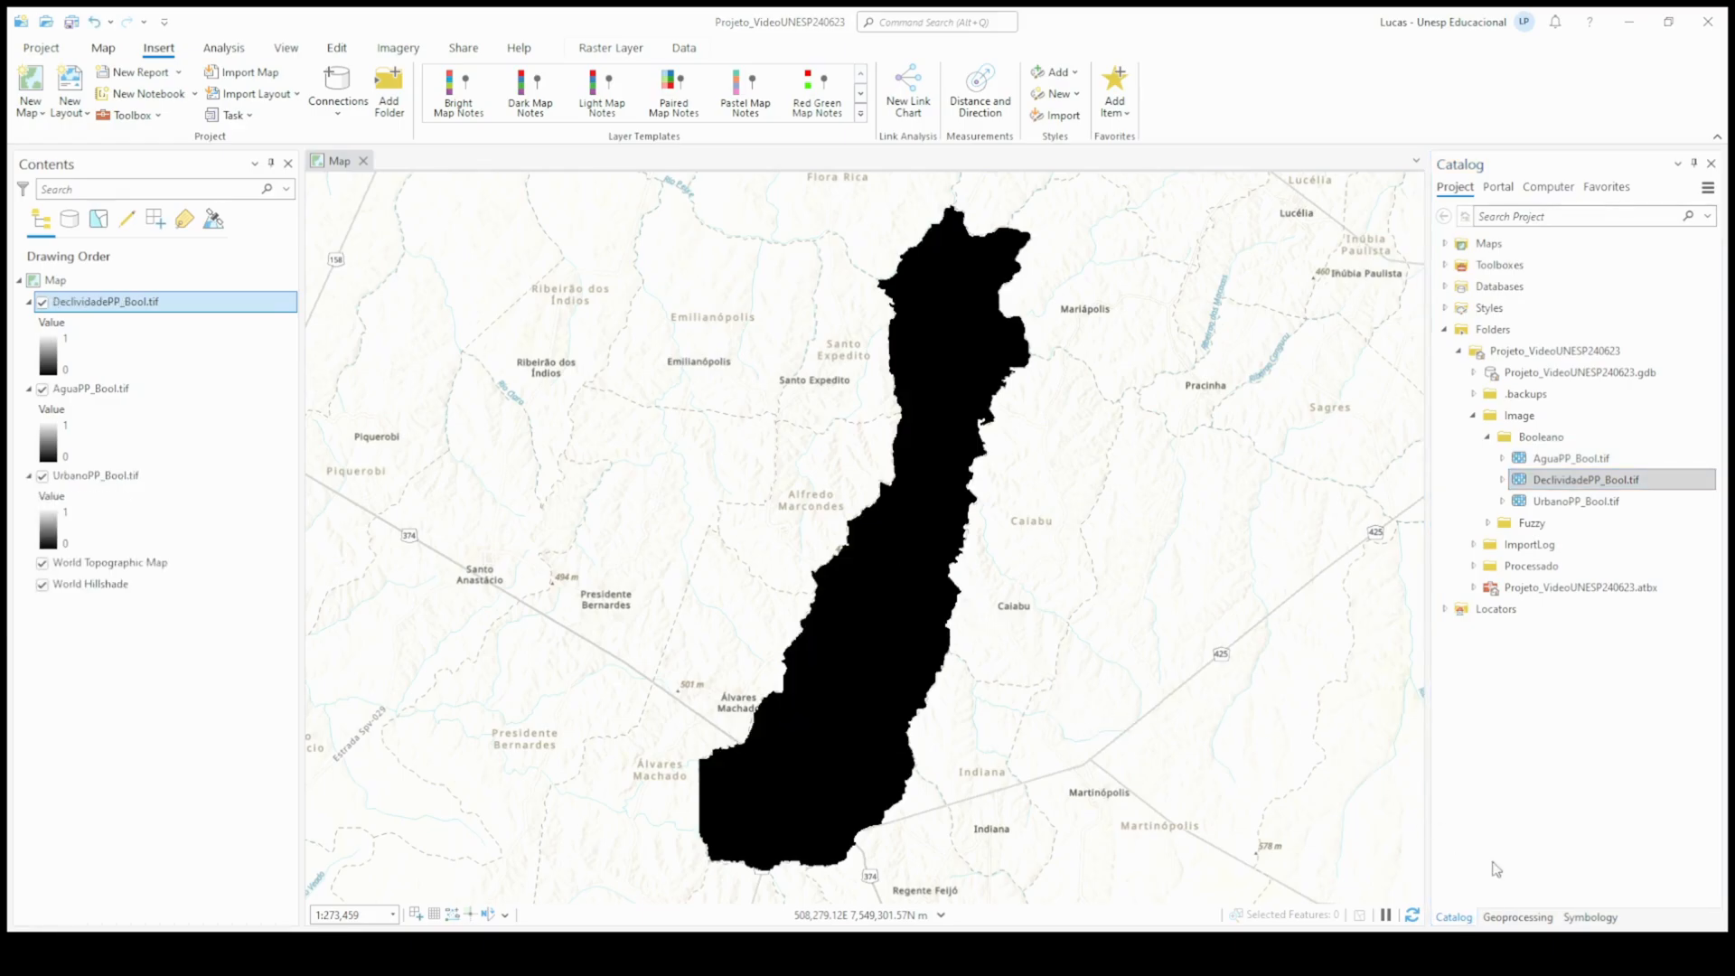
click(1614, 916)
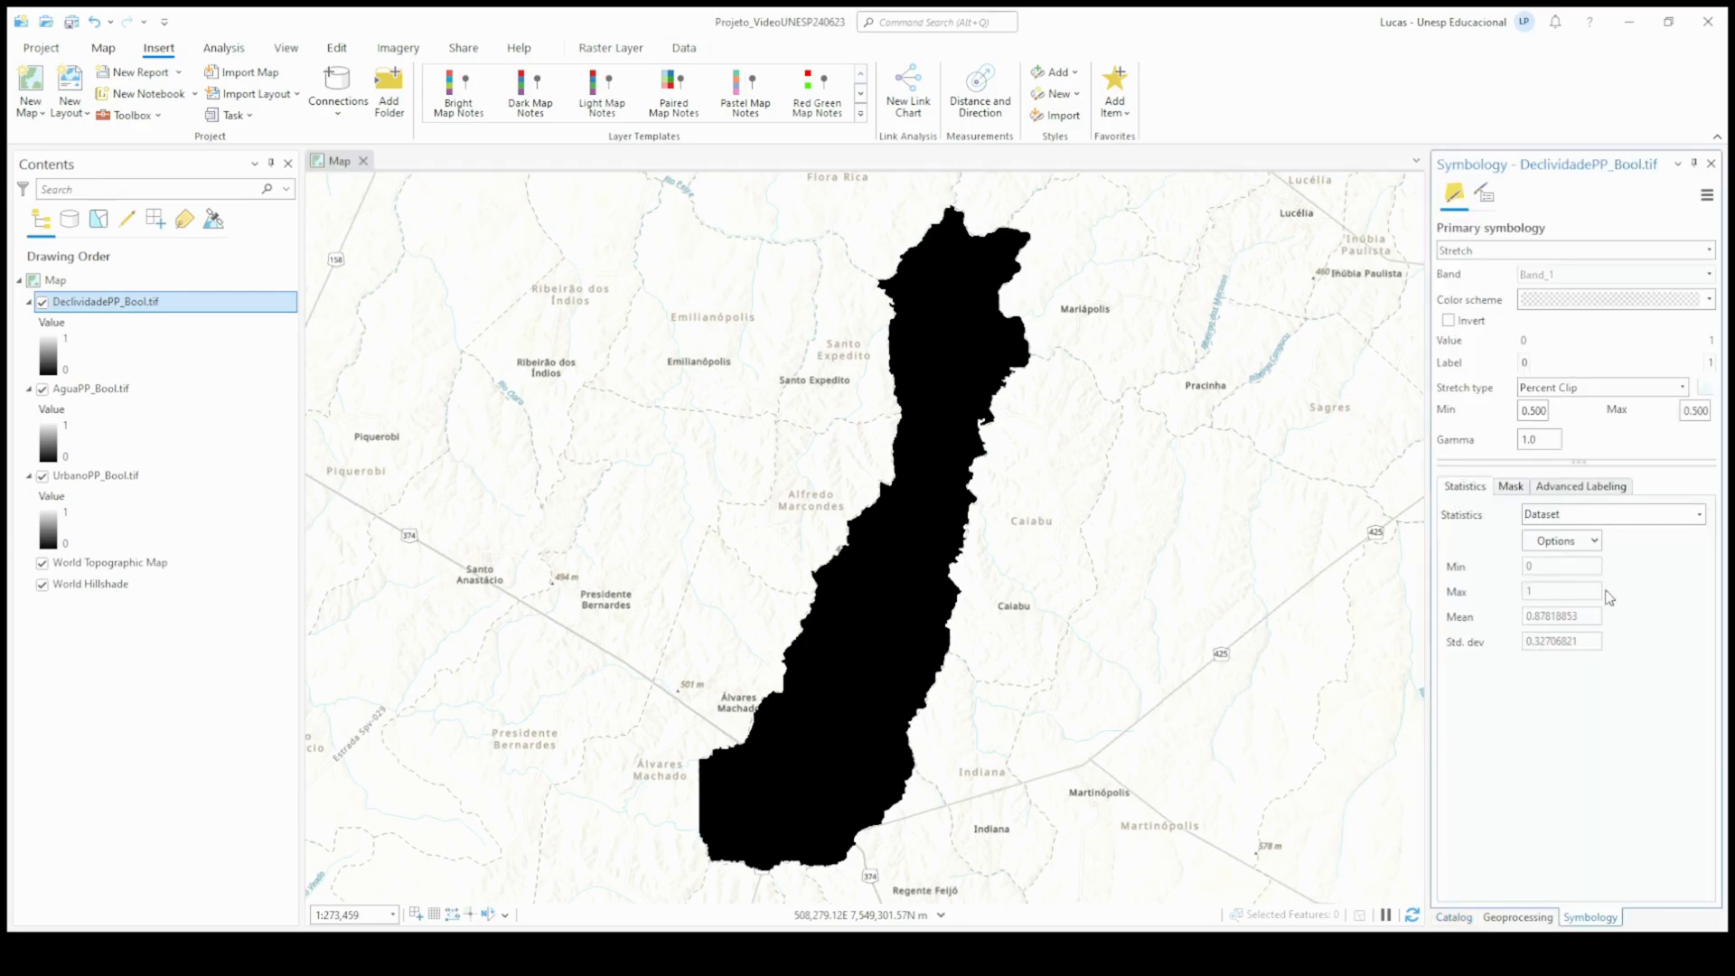
click(1527, 481)
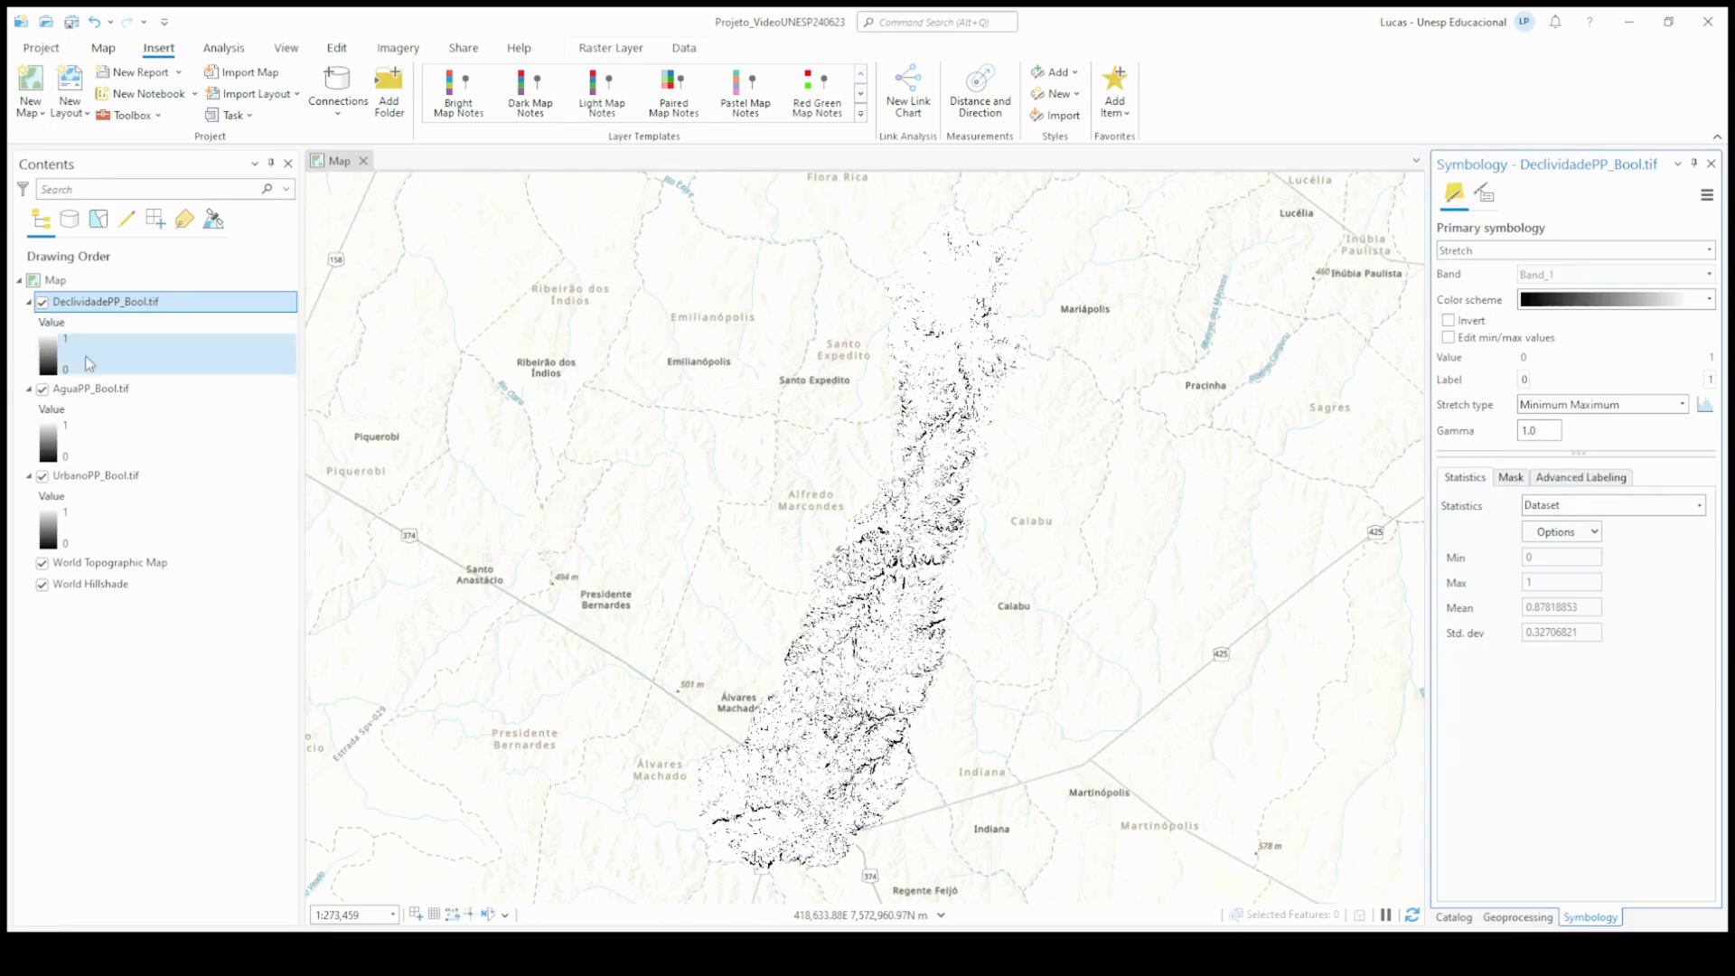
Step: Open the Fuzzy Overlay tool from the Overlay toolset of Spatial Analyst Tools and view its overlay types
click(1502, 919)
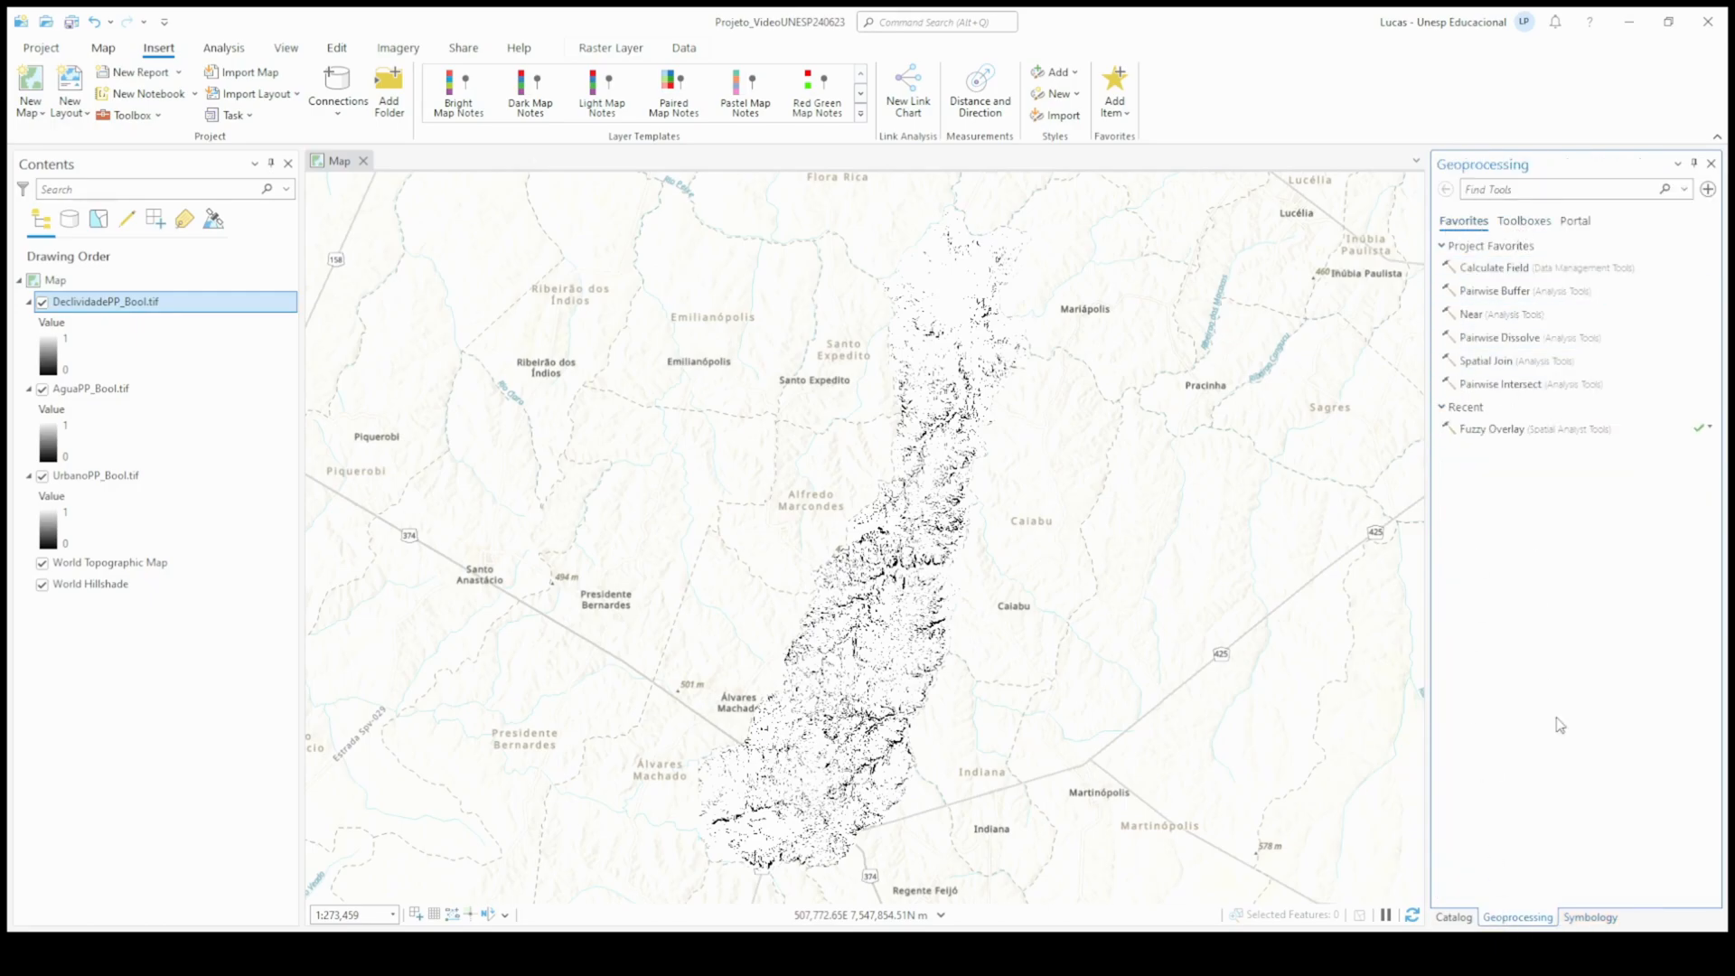
click(1525, 222)
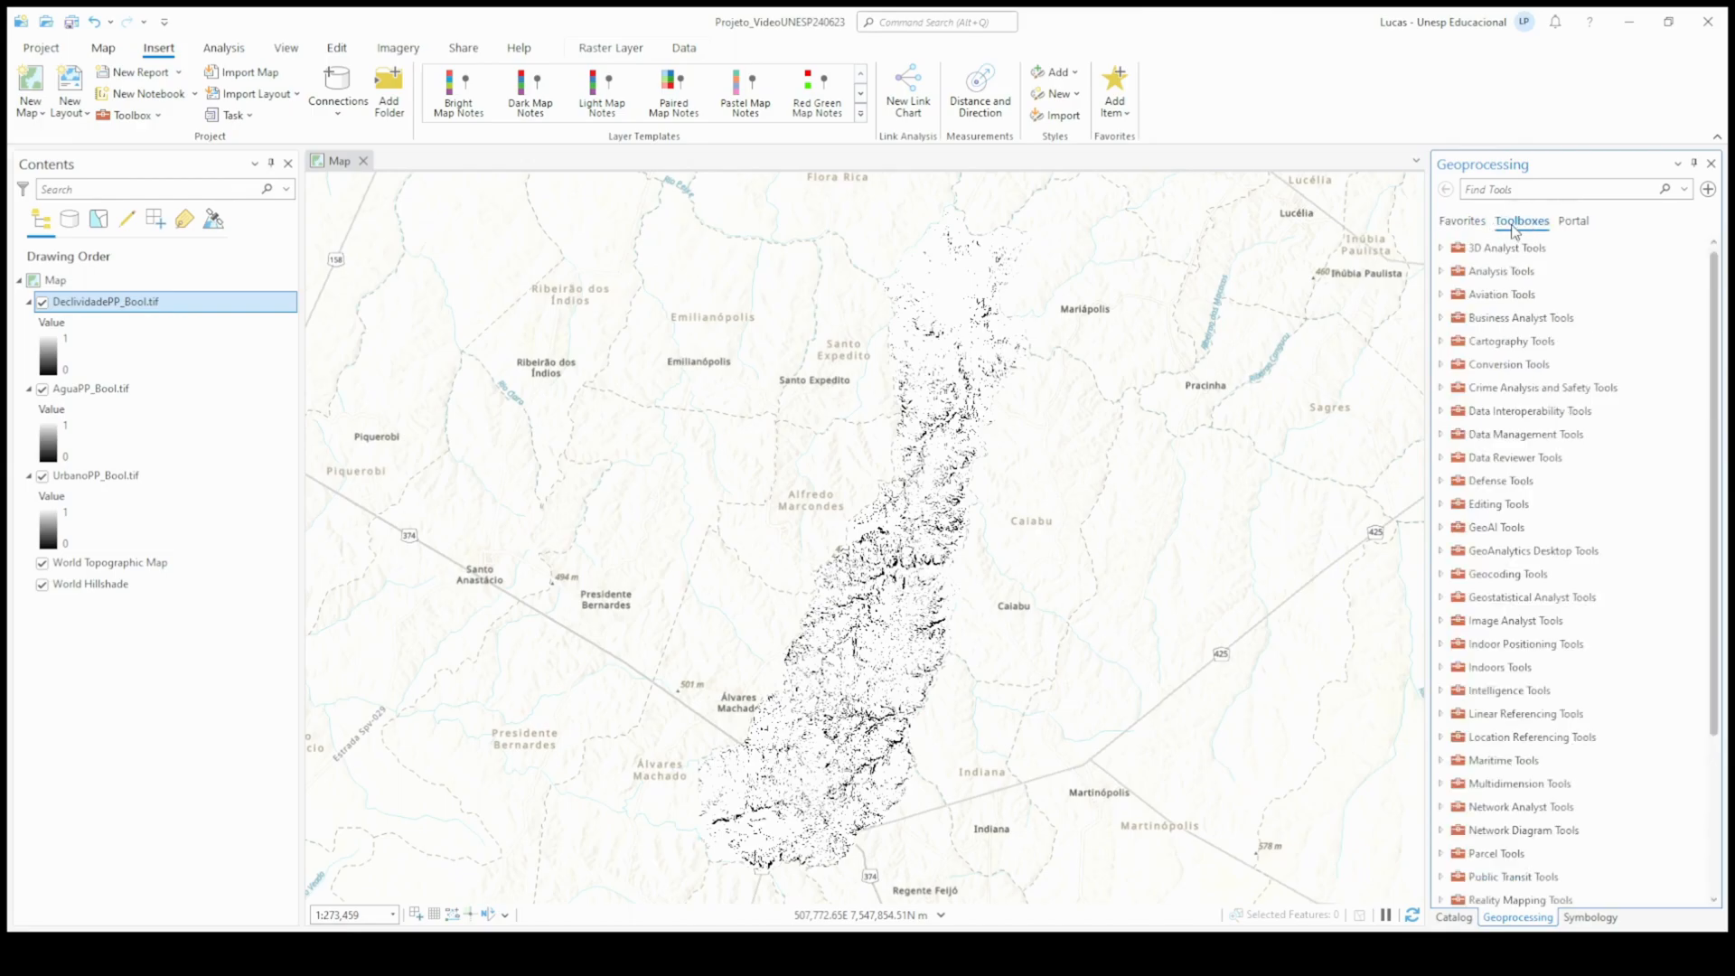
scroll(1590, 604, down, 4)
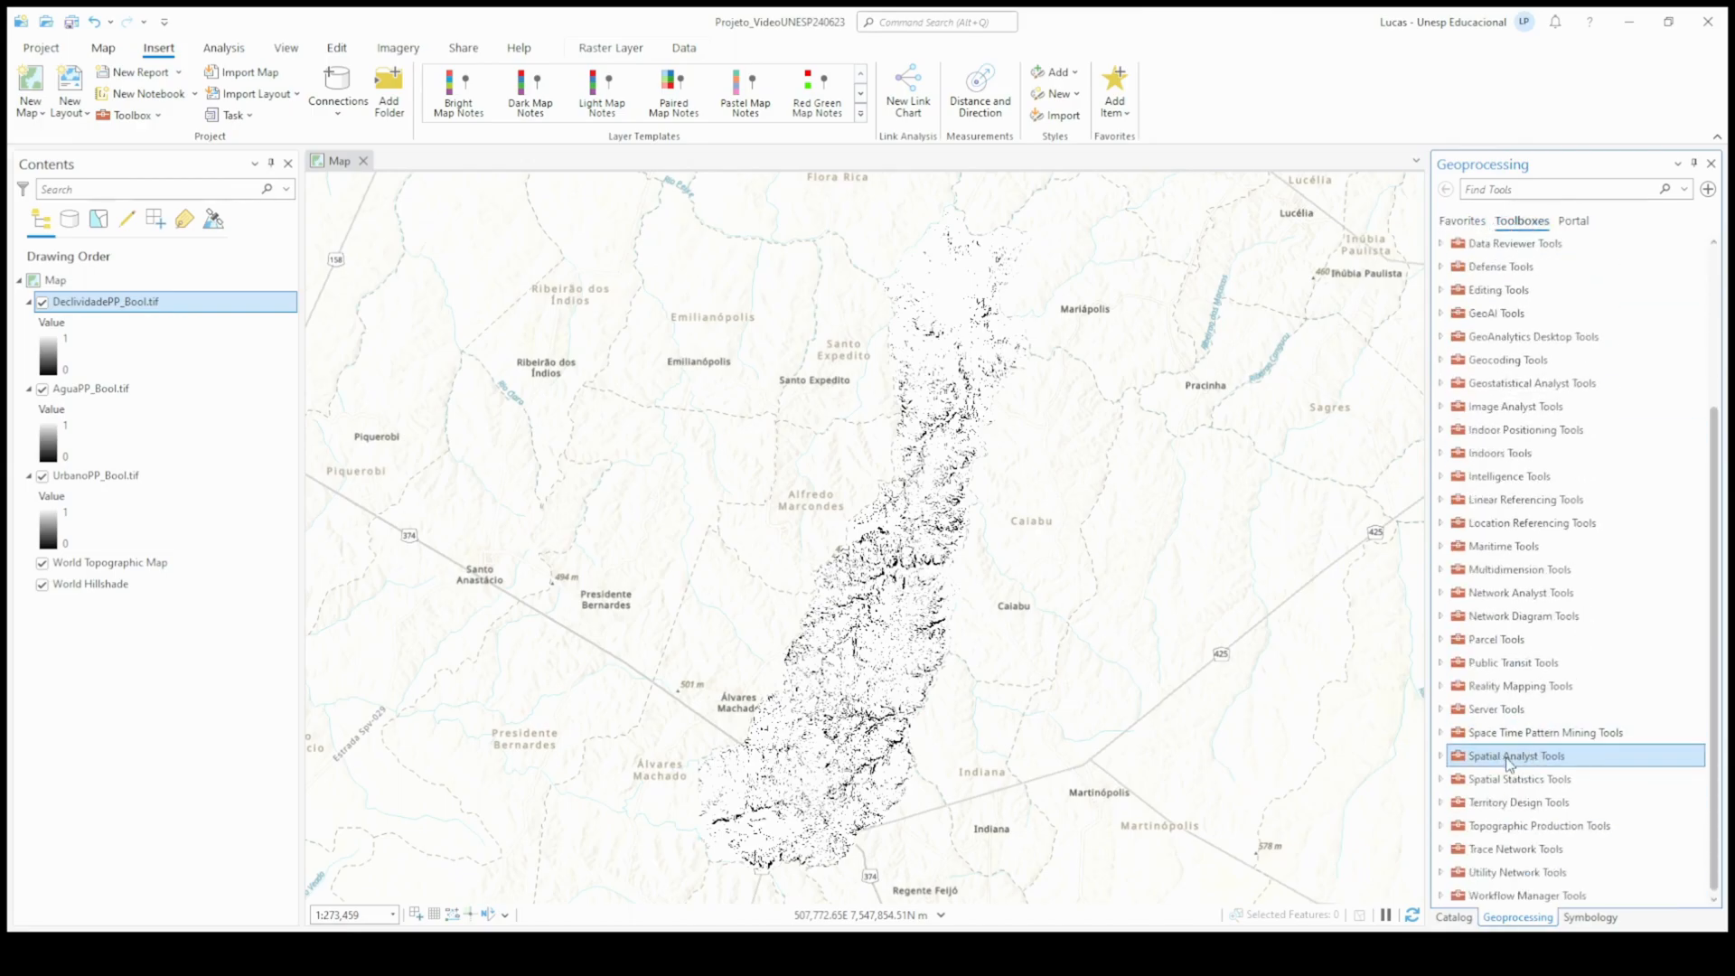
click(1441, 756)
scroll(1530, 753, down, 3)
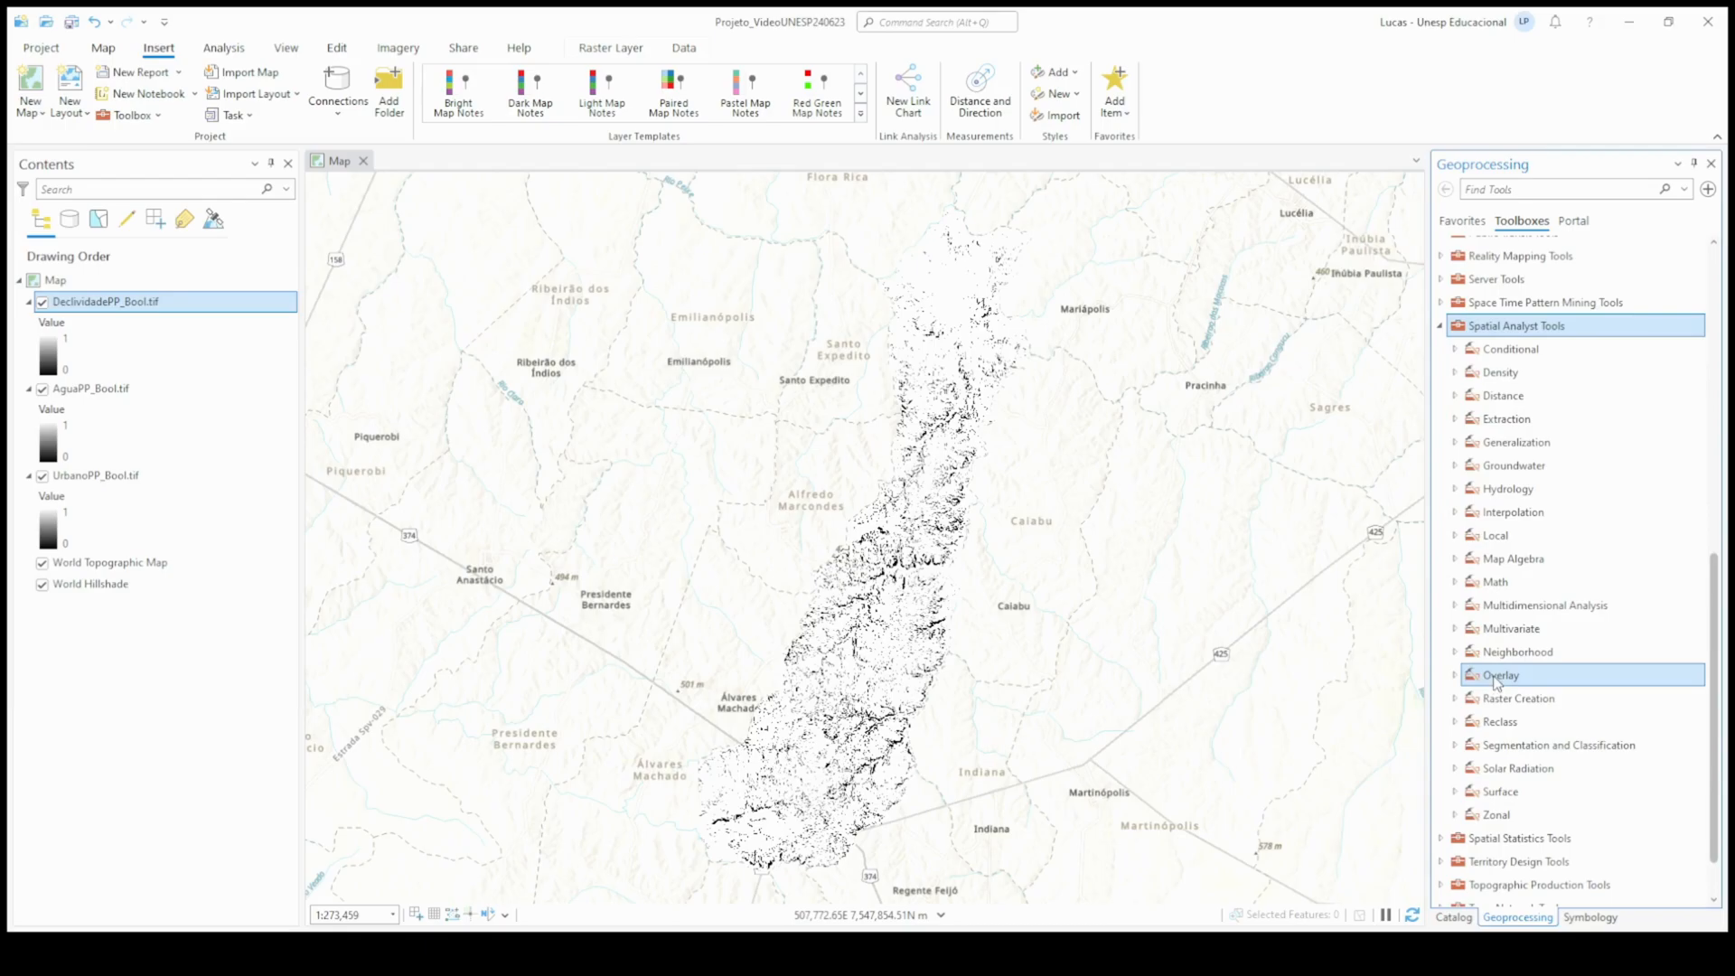
double_click(1502, 676)
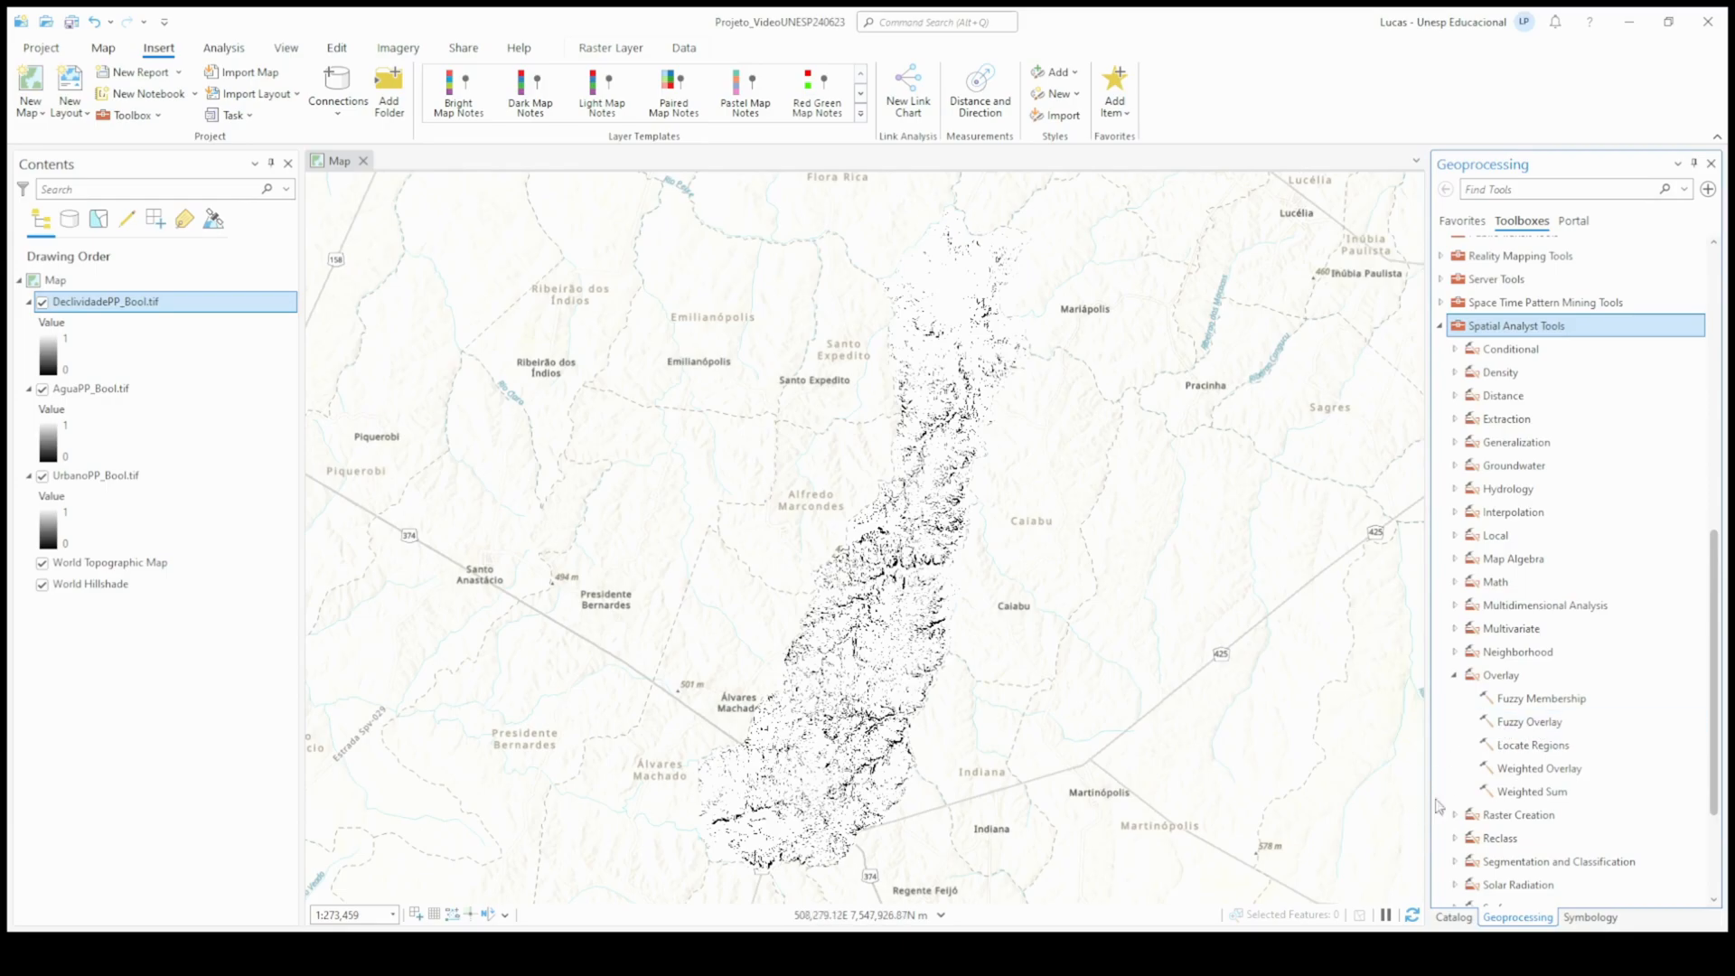
double_click(1533, 723)
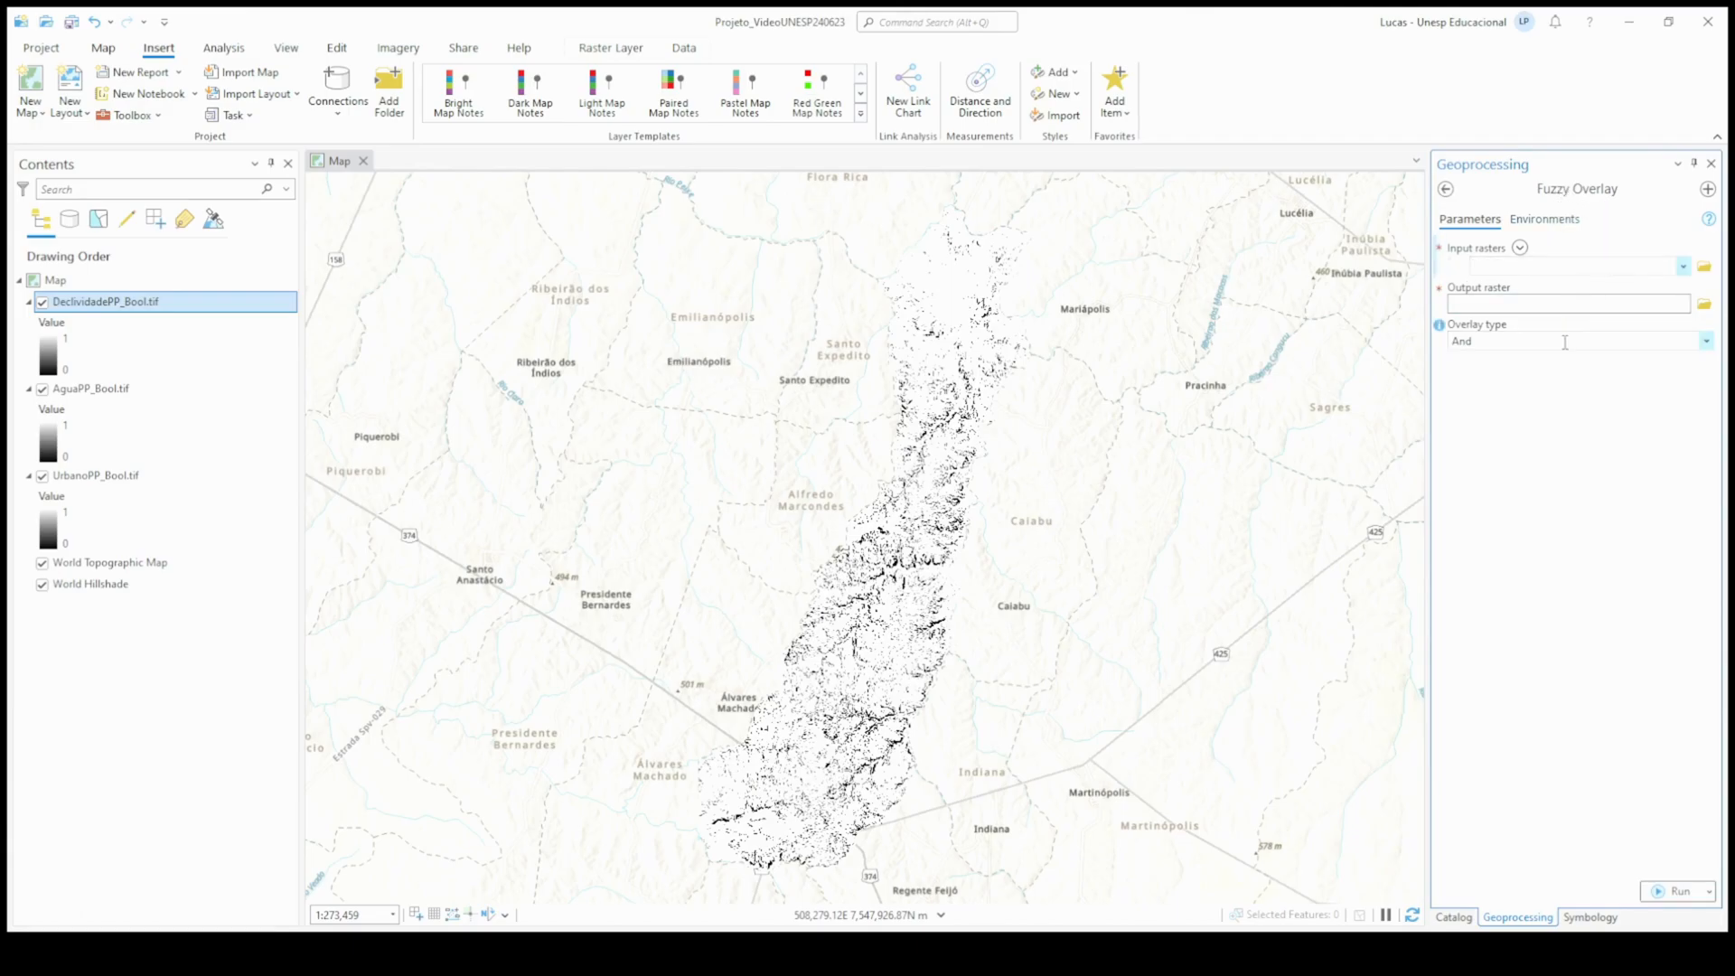
click(1707, 343)
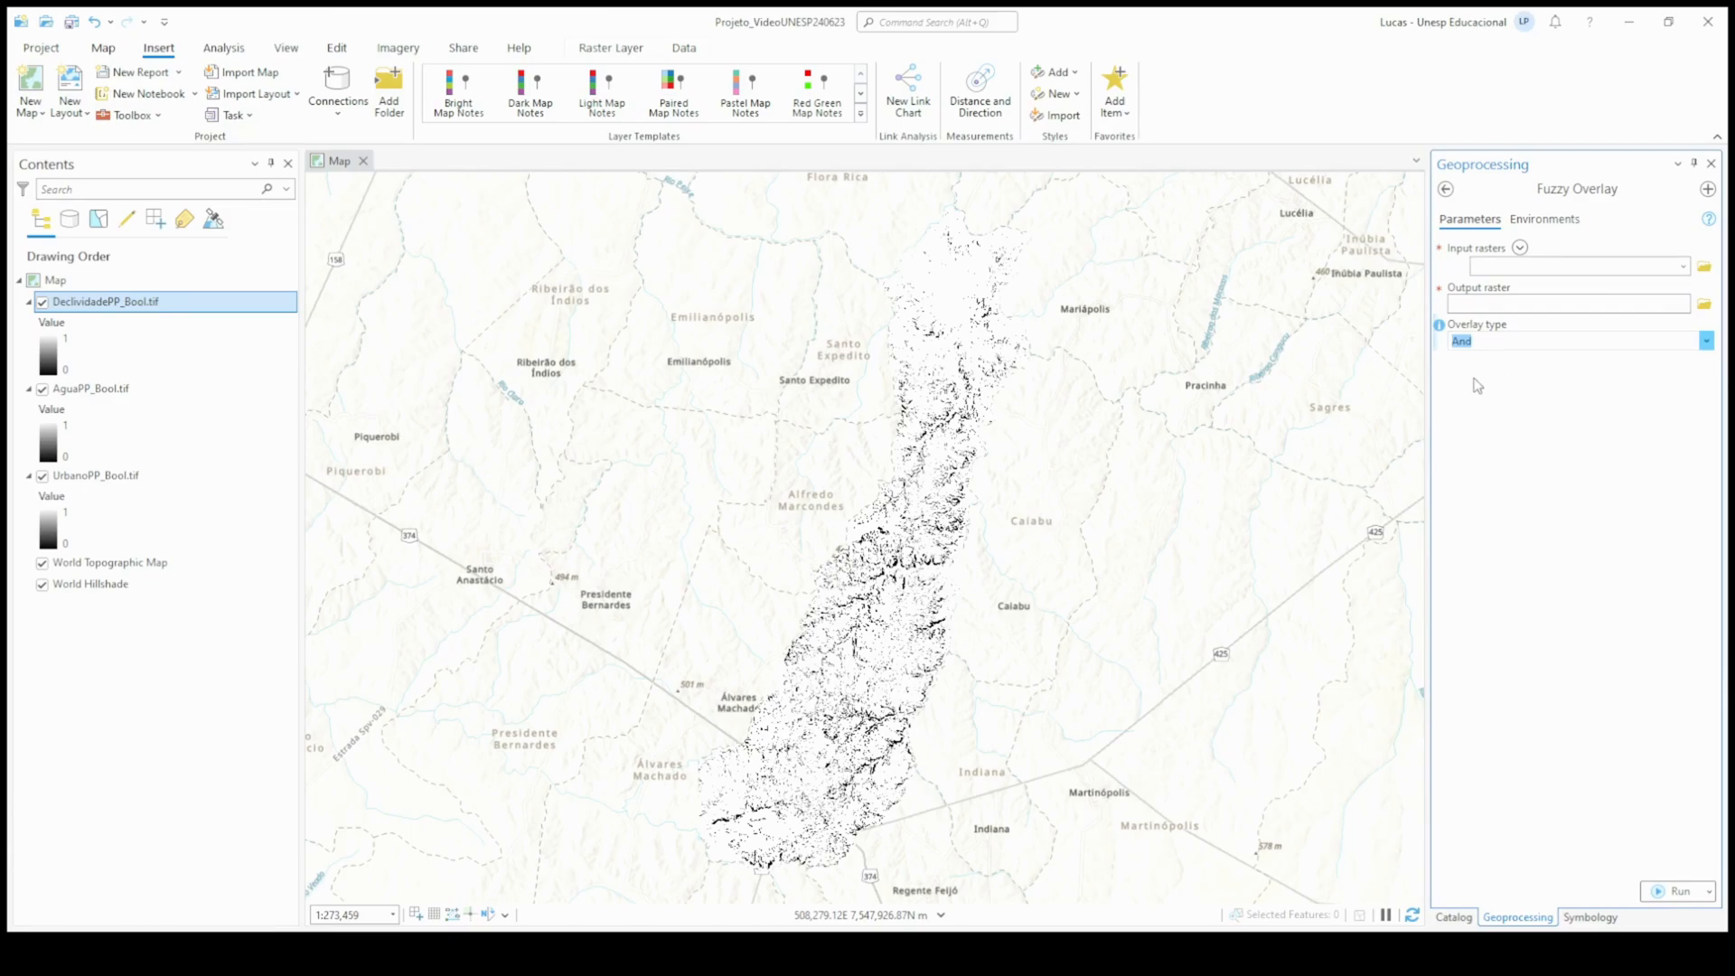
Step: Set DeclividadePP_Bool.tif, AguaPP_Bool.tif and UrbanoPP_Bool.tif as the input rasters of the Fuzzy Overlay
click(1685, 269)
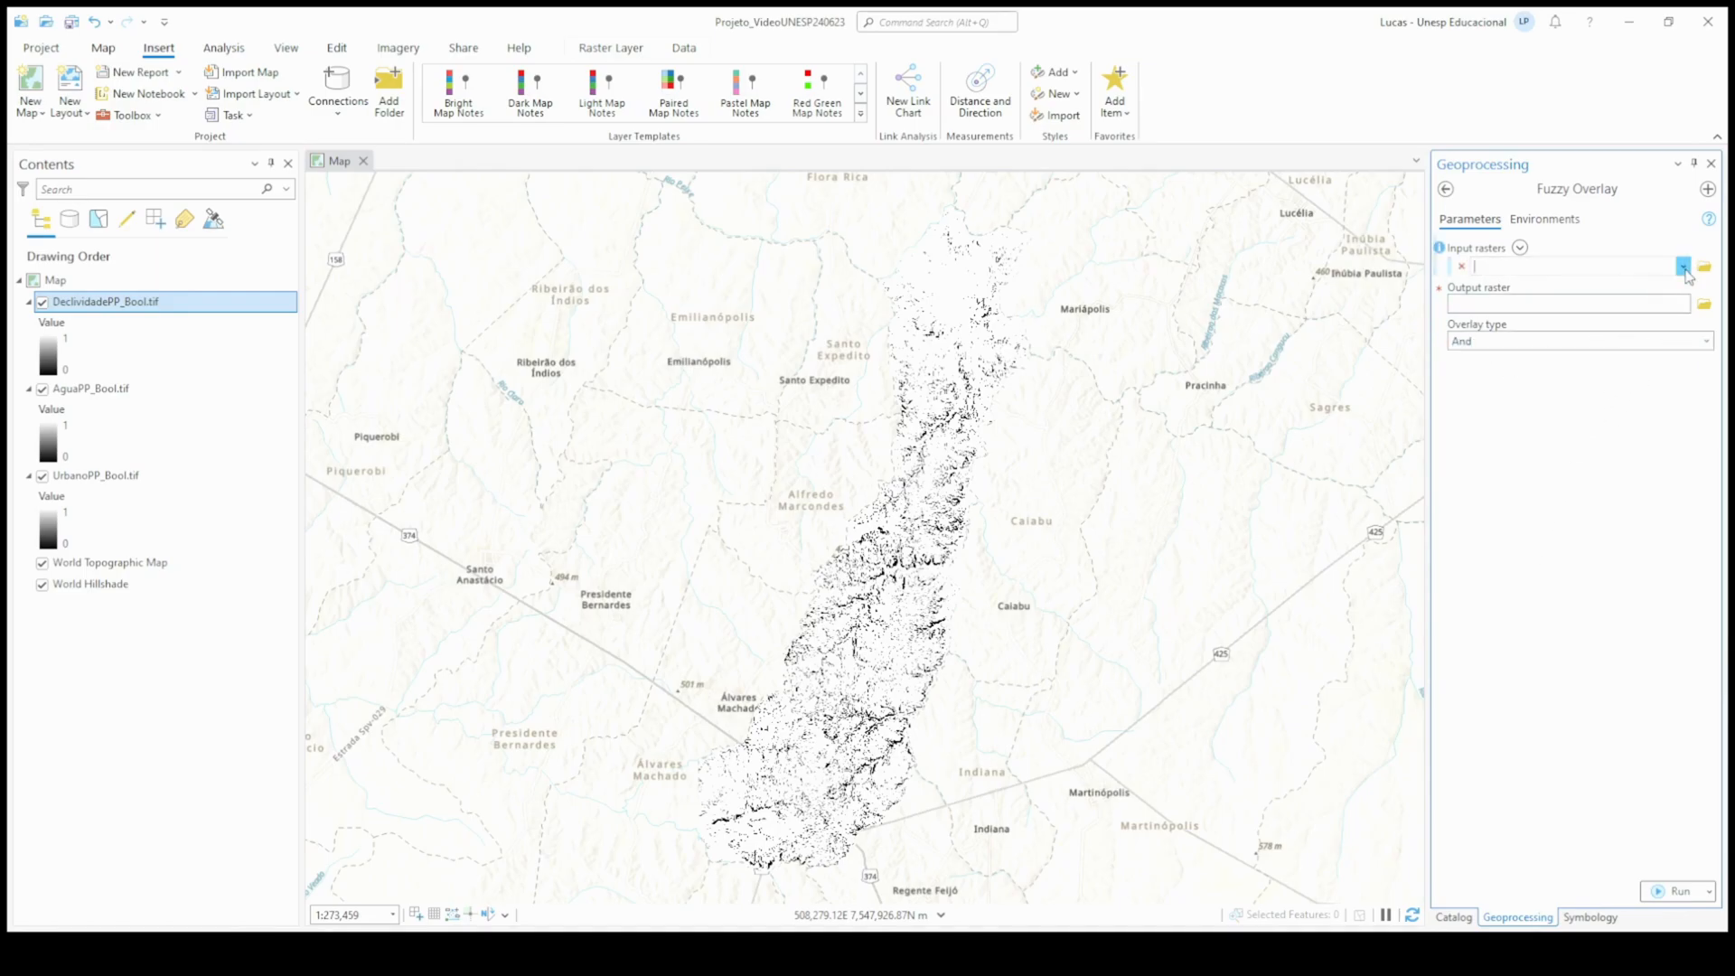
click(1529, 287)
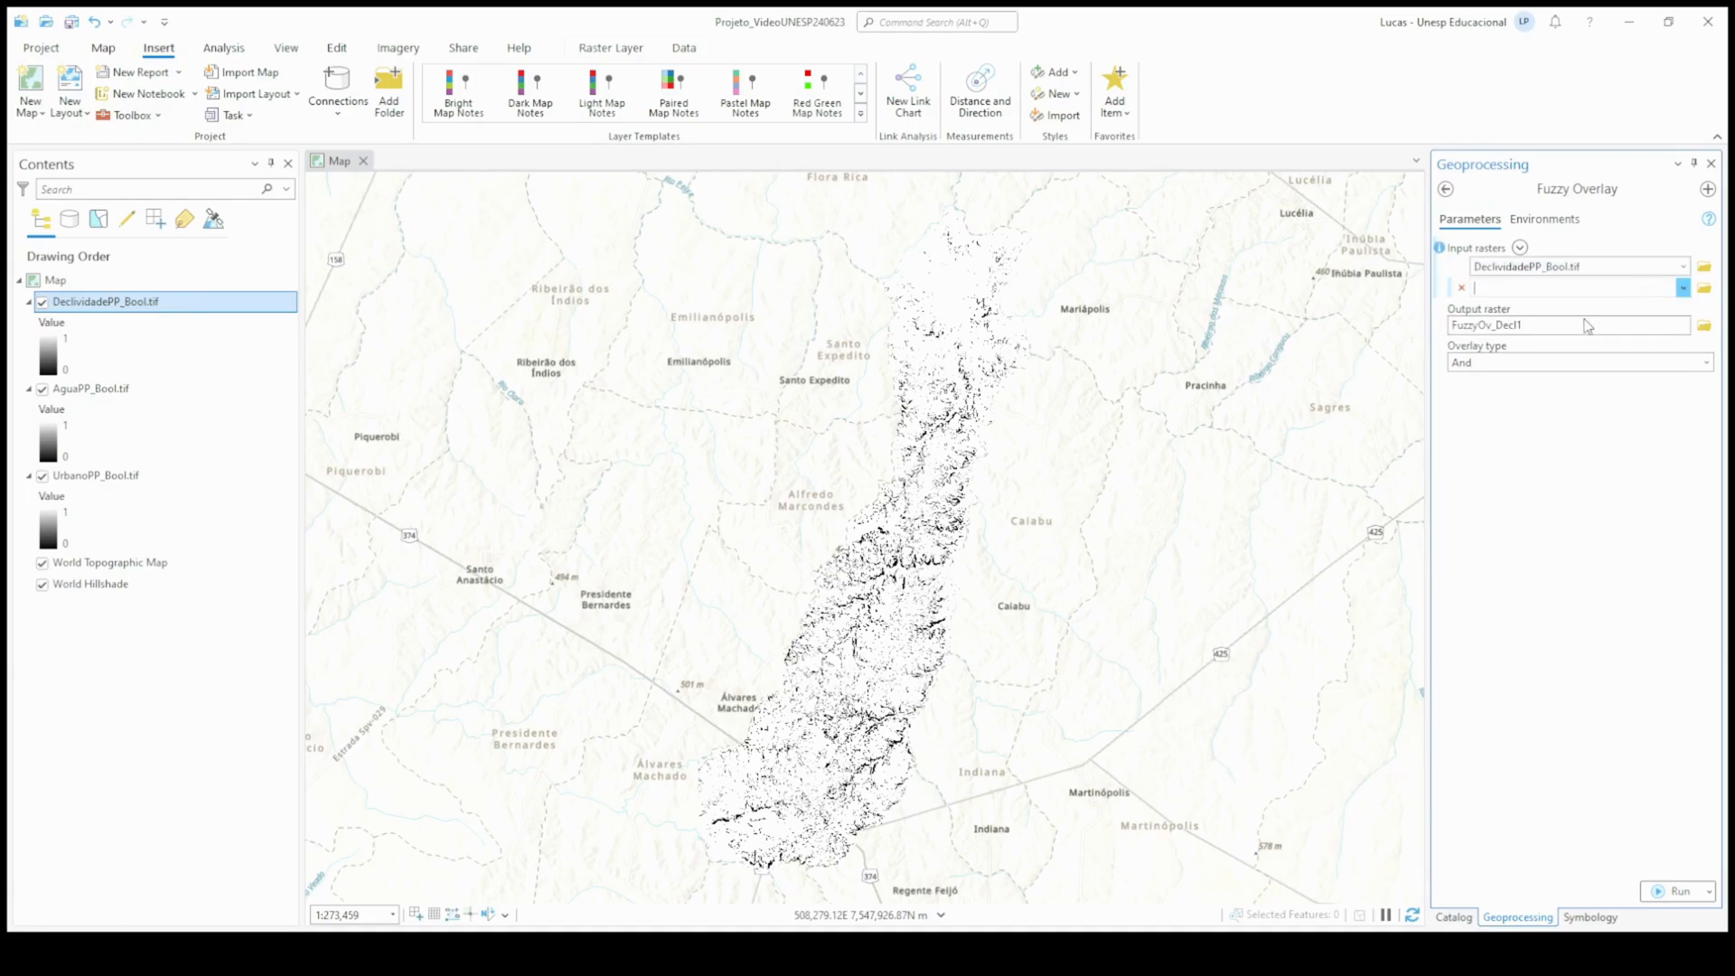
click(1548, 327)
click(1683, 312)
click(1517, 369)
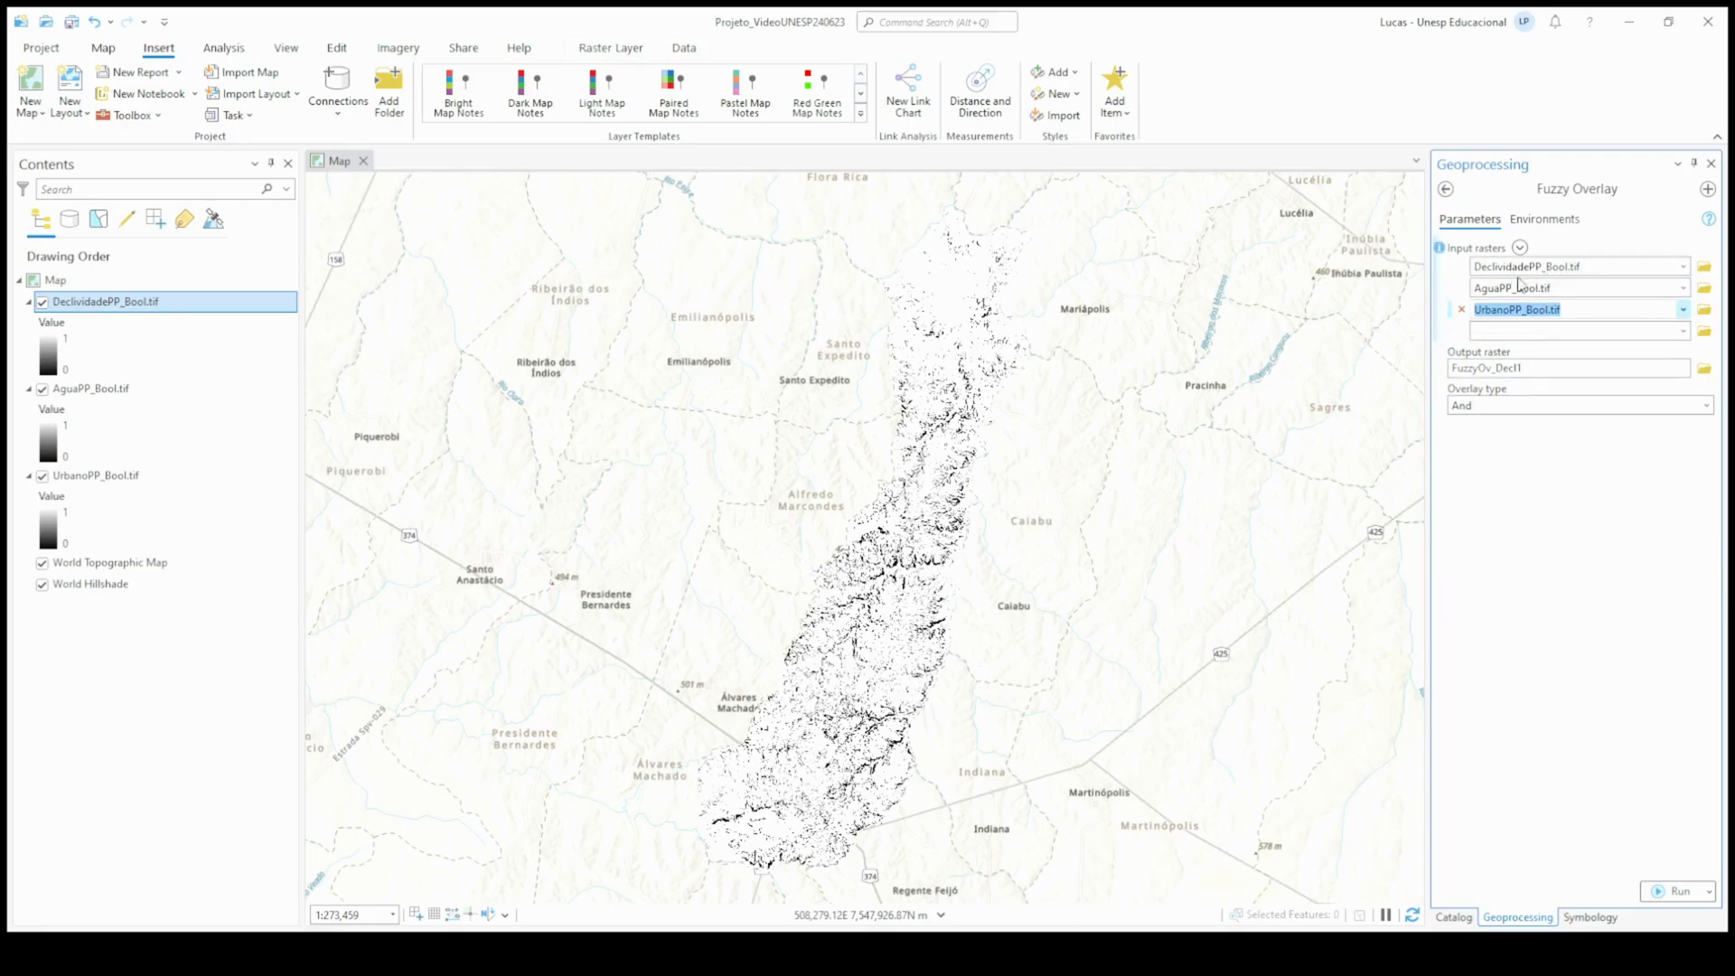
Step: Run the Fuzzy Overlay with overlay type And and the output raster named Booleano_ETE.tif
click(1526, 462)
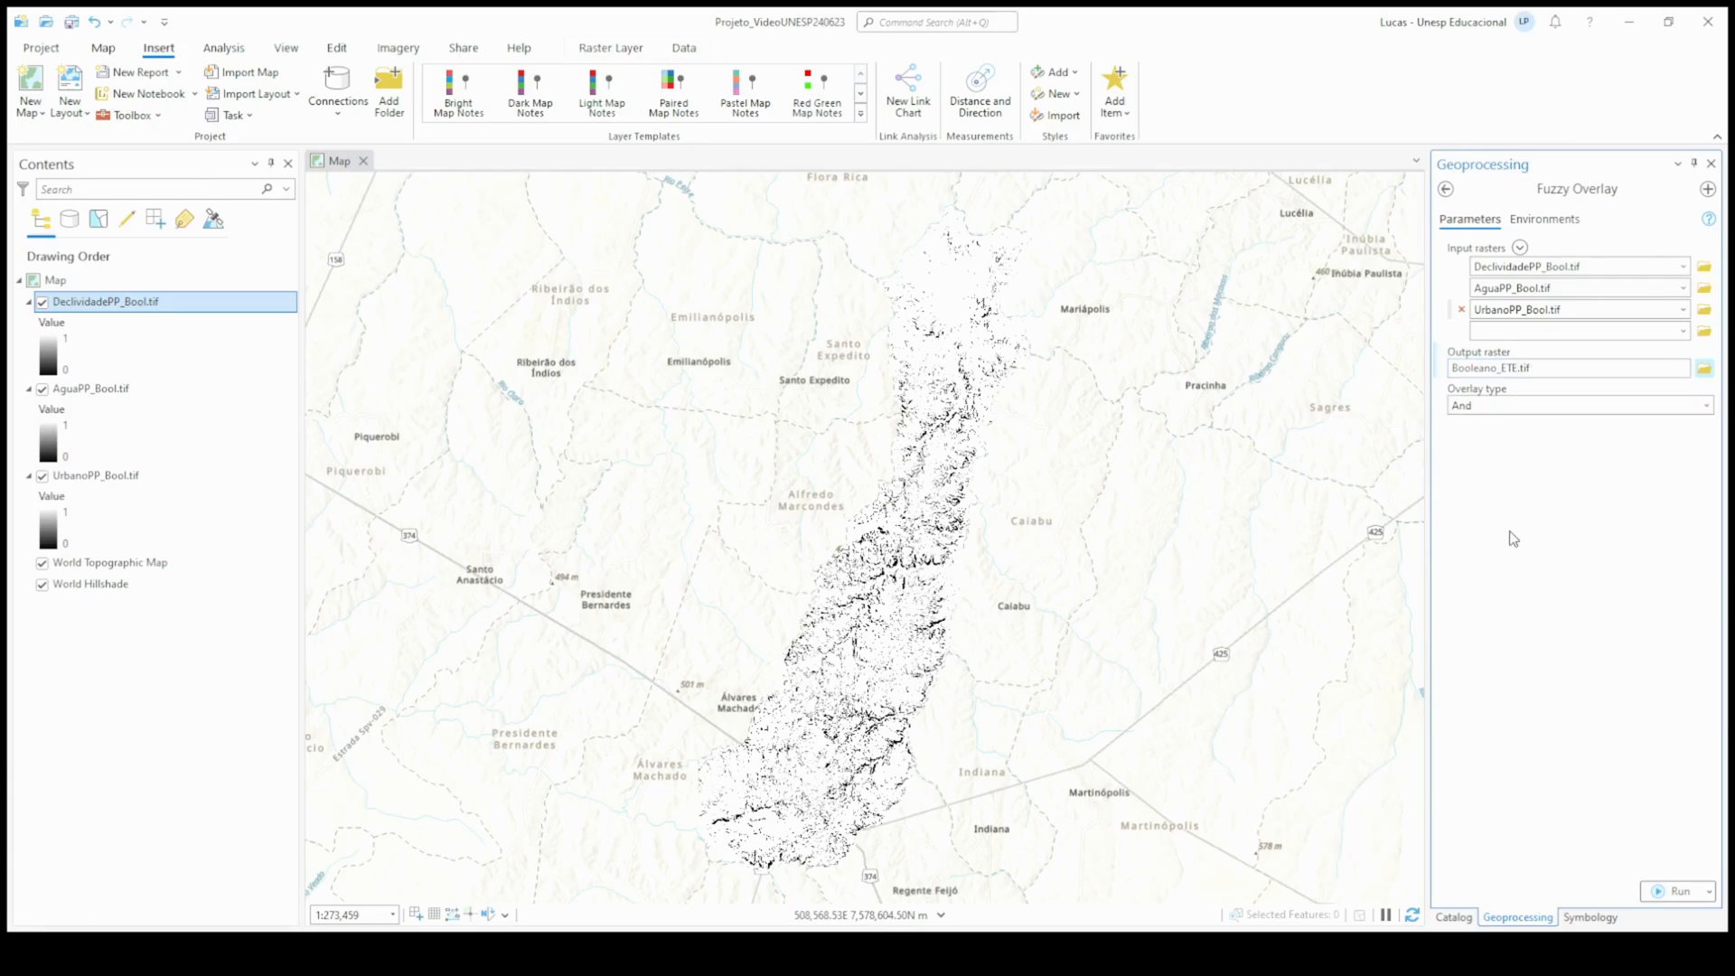
click(1708, 406)
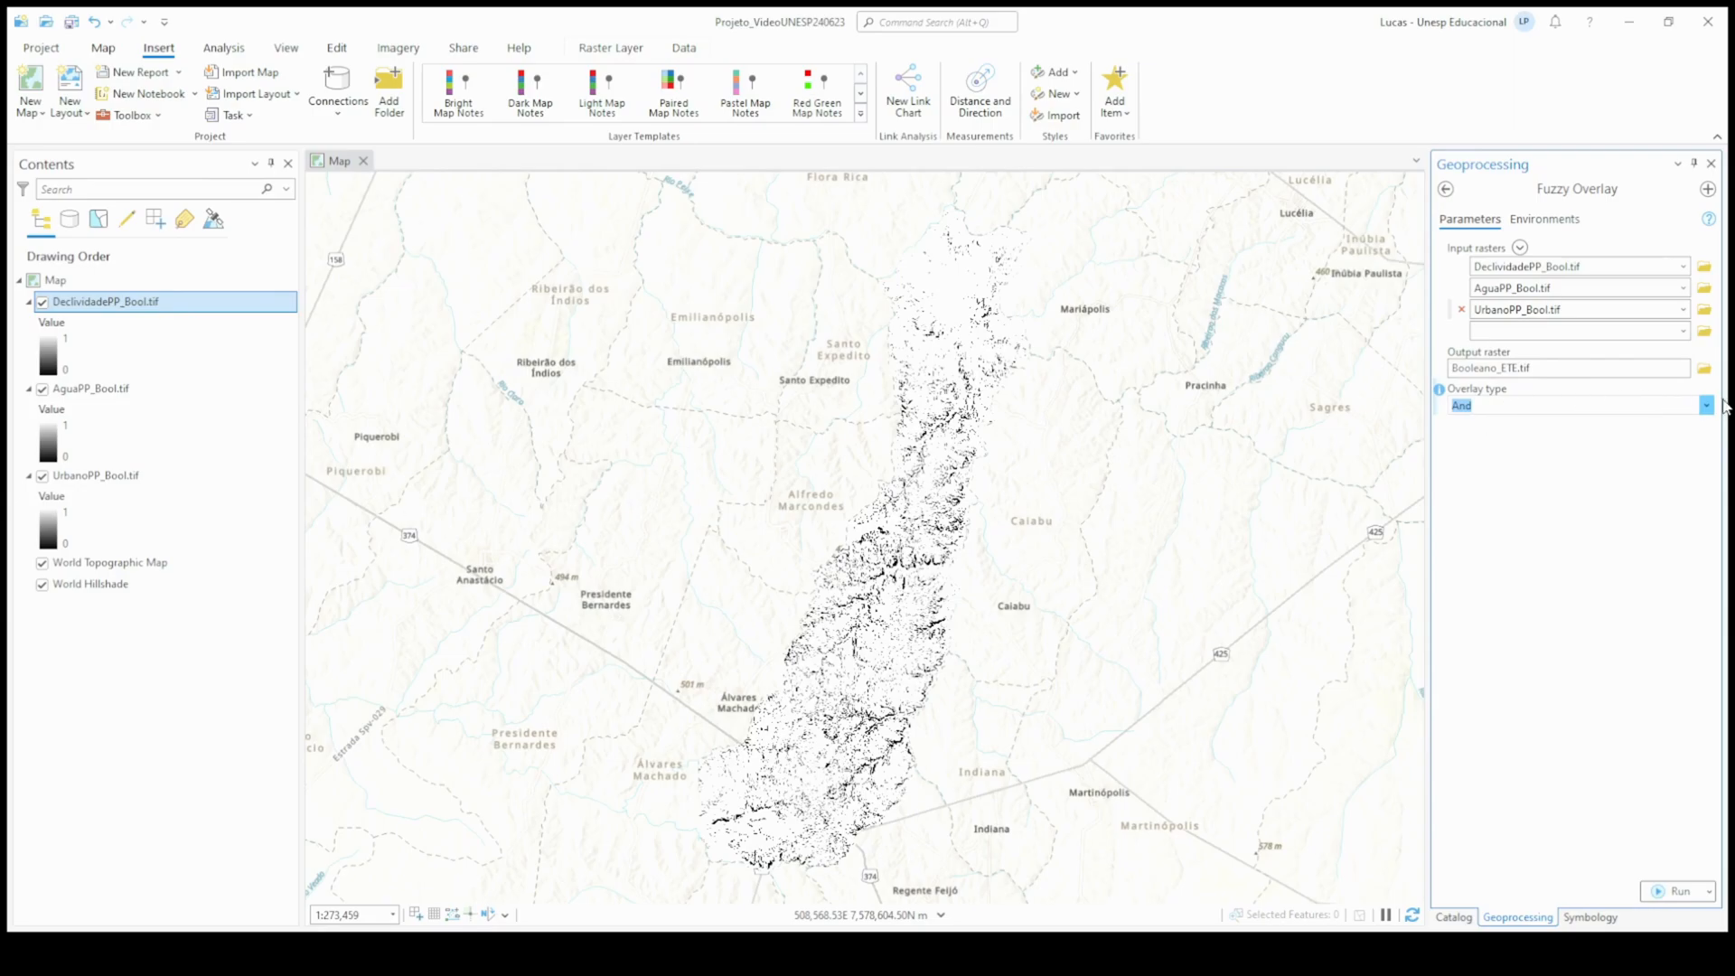
click(1510, 466)
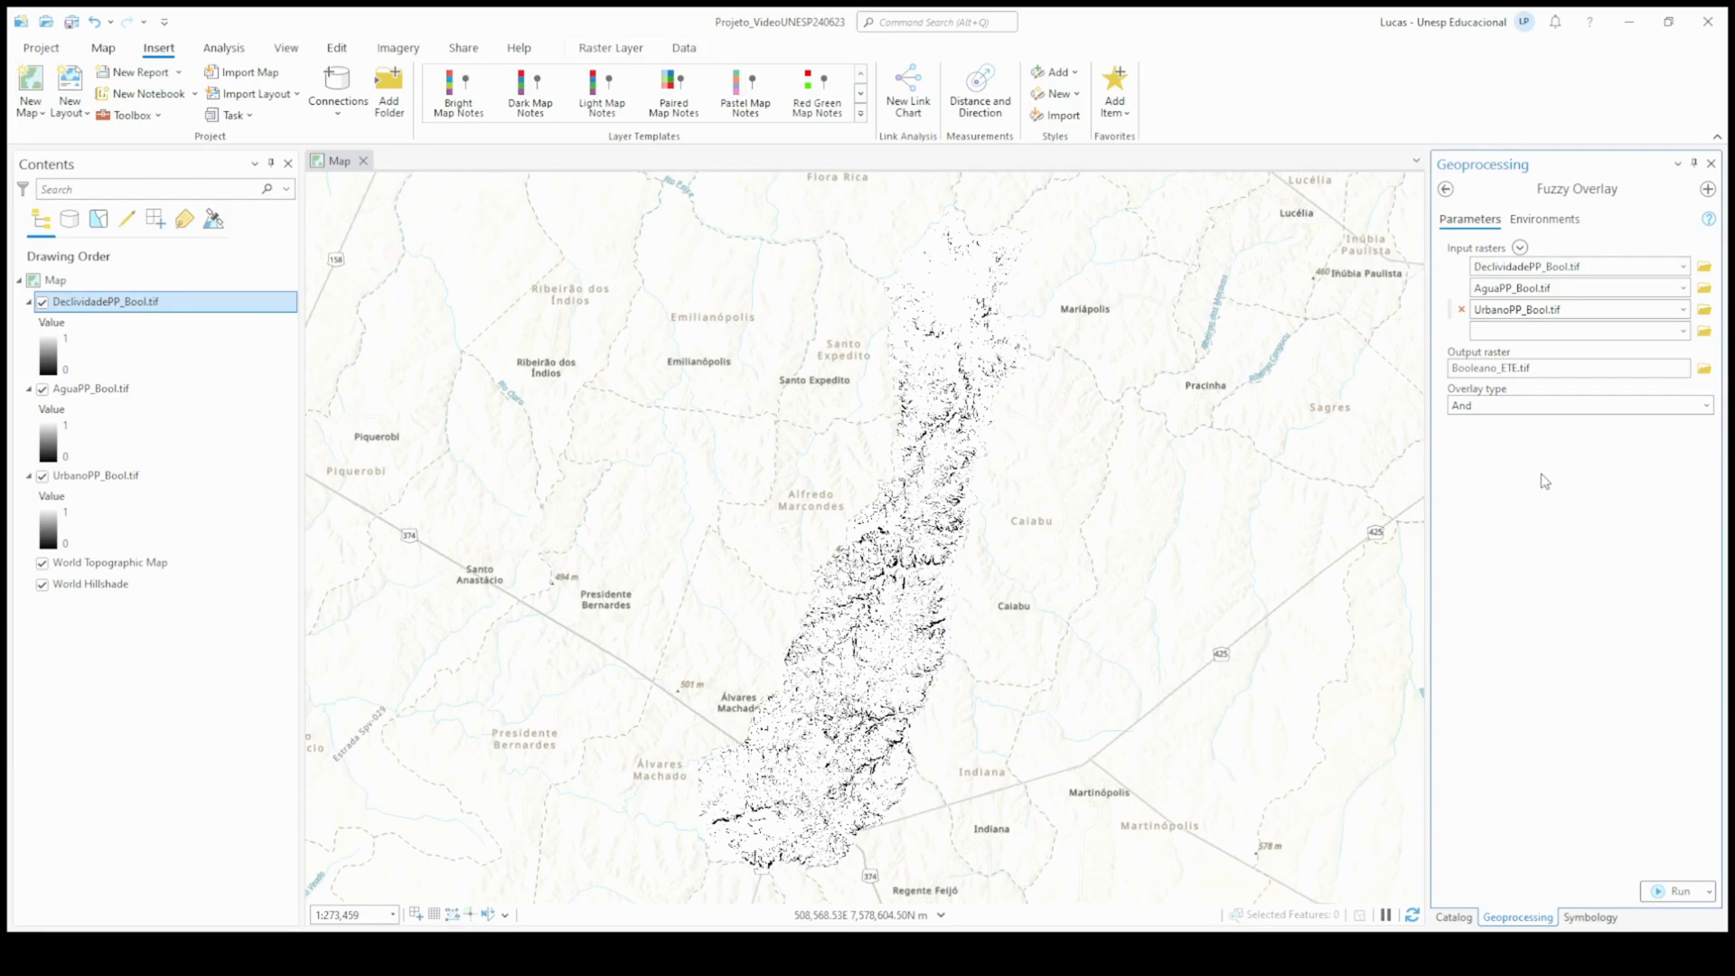
click(1700, 407)
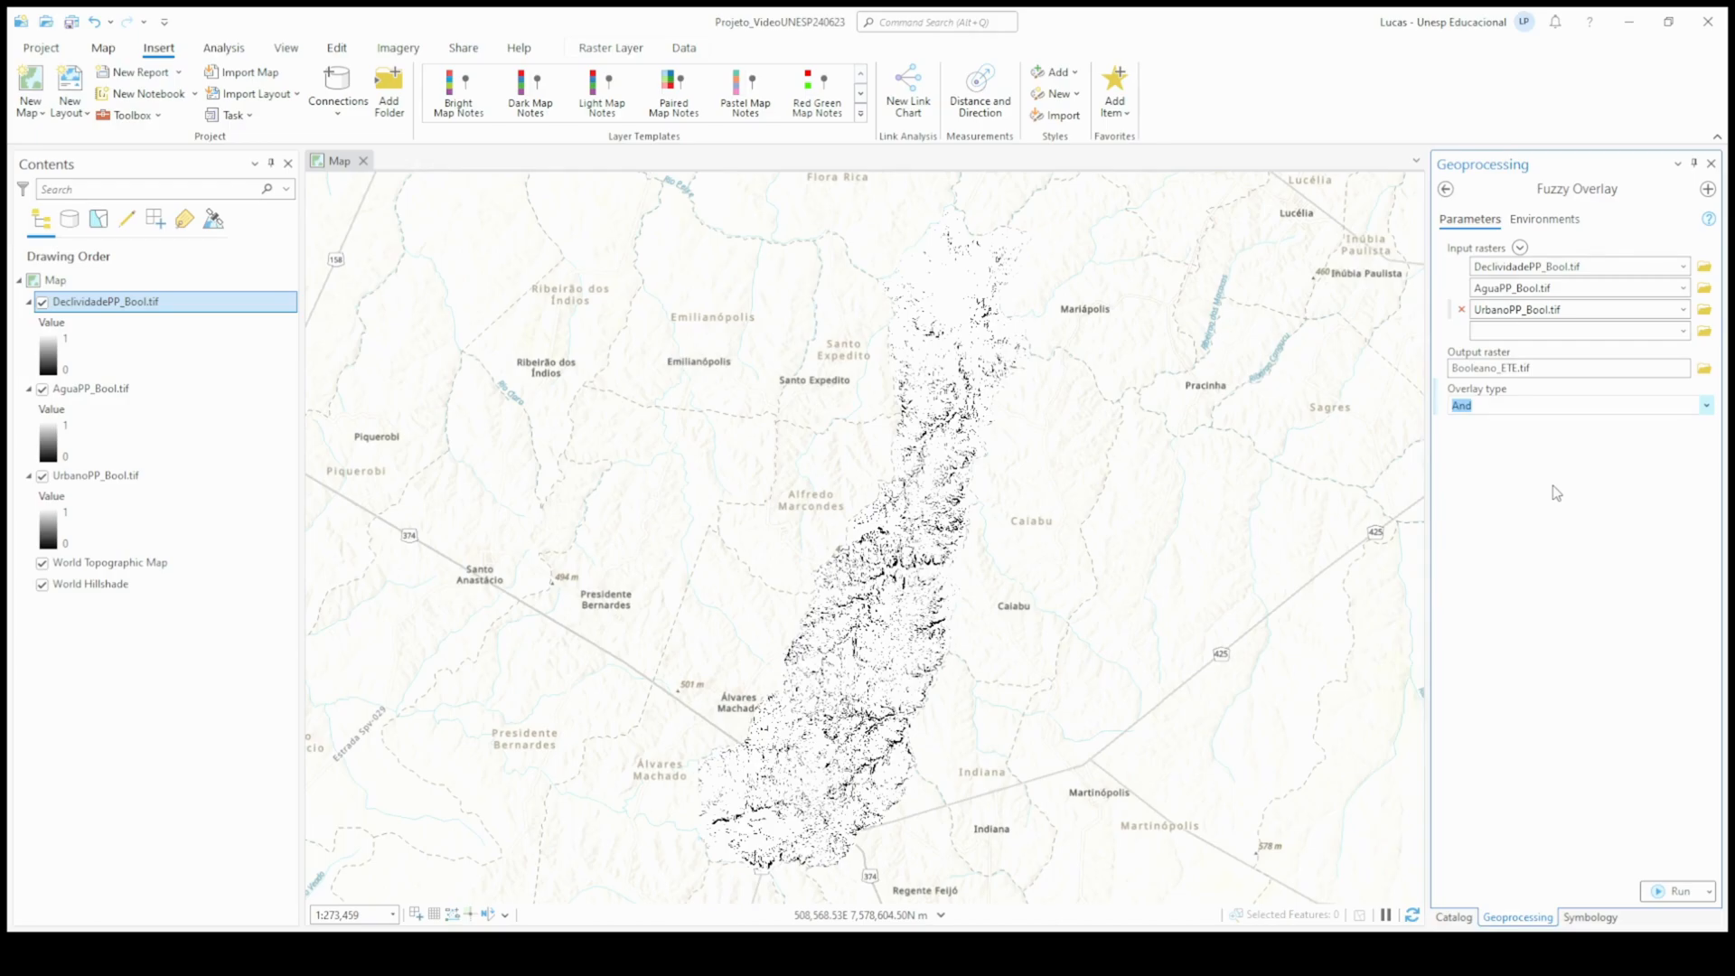
click(1559, 543)
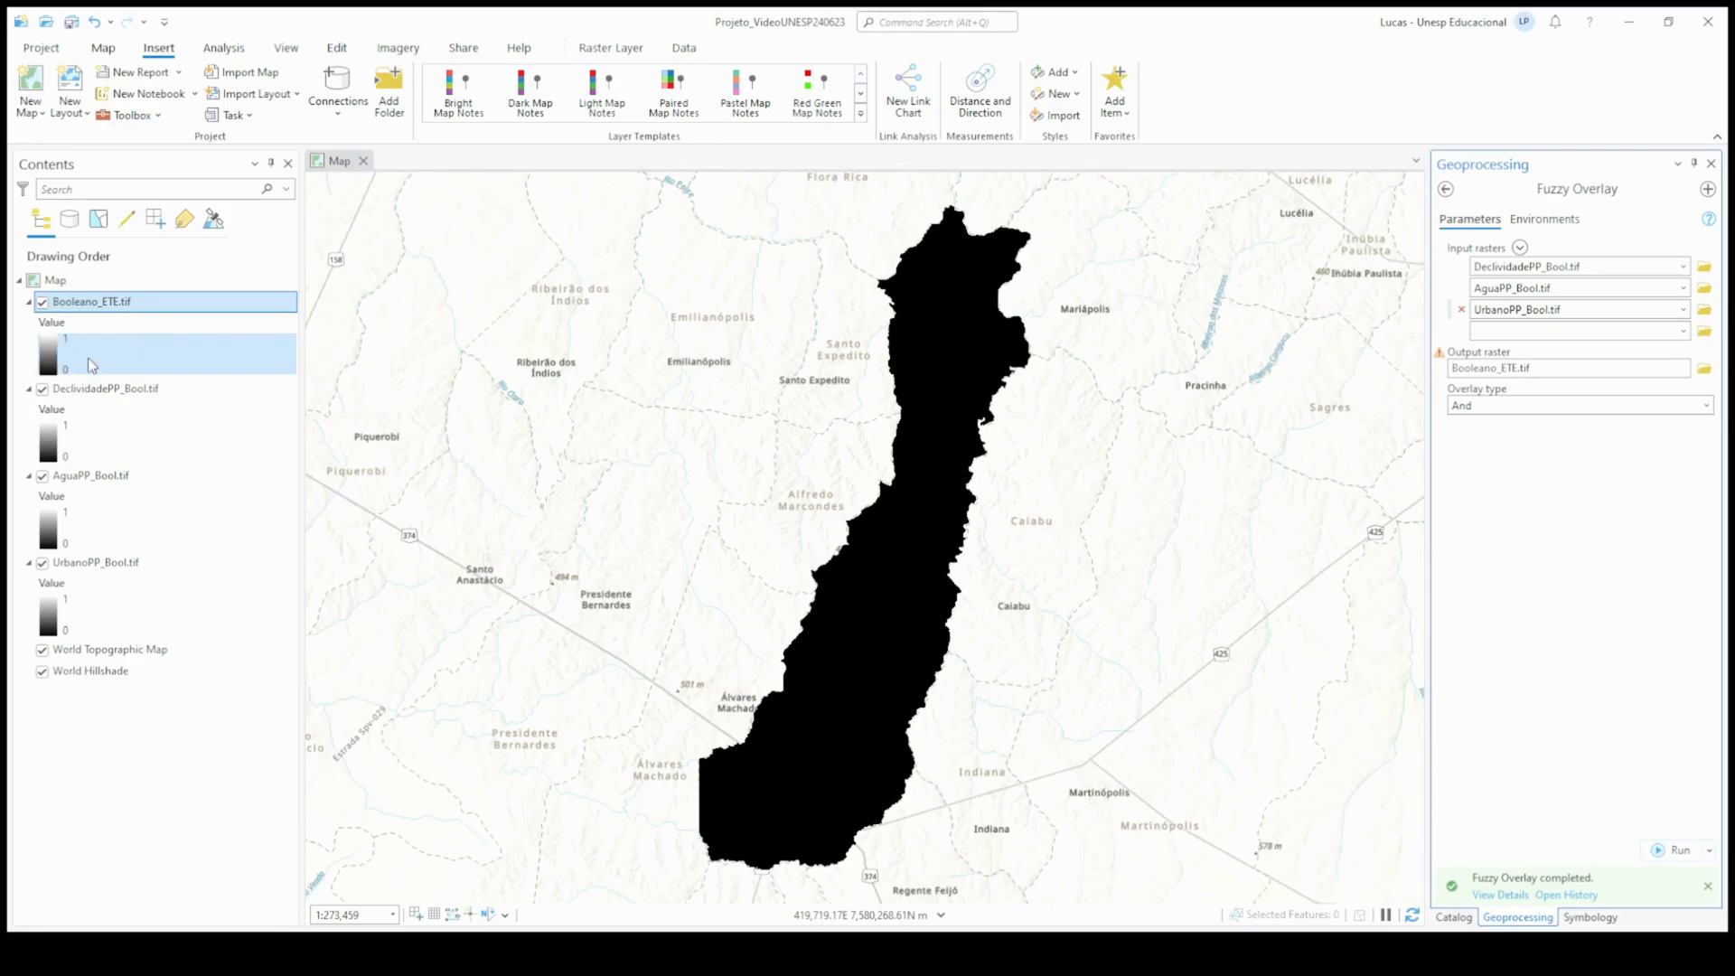
Step: Set the stretch type of the Booleano_ETE.tif layer to Minimum Maximum
click(1587, 917)
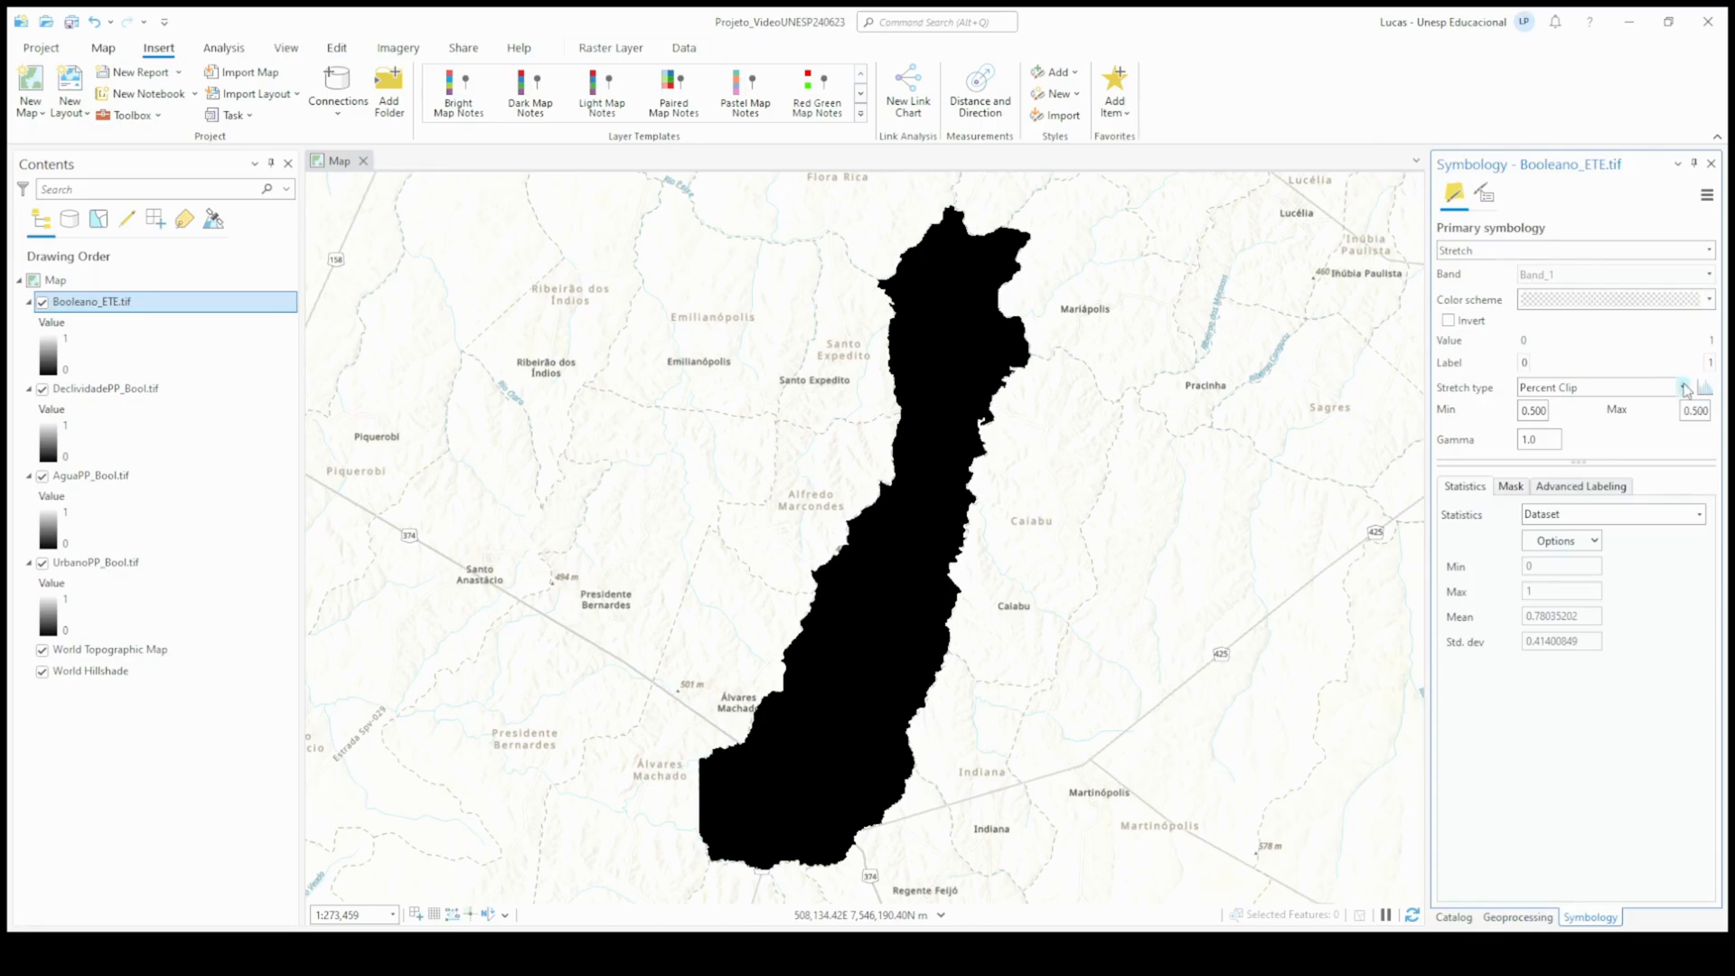
click(1685, 389)
click(1514, 470)
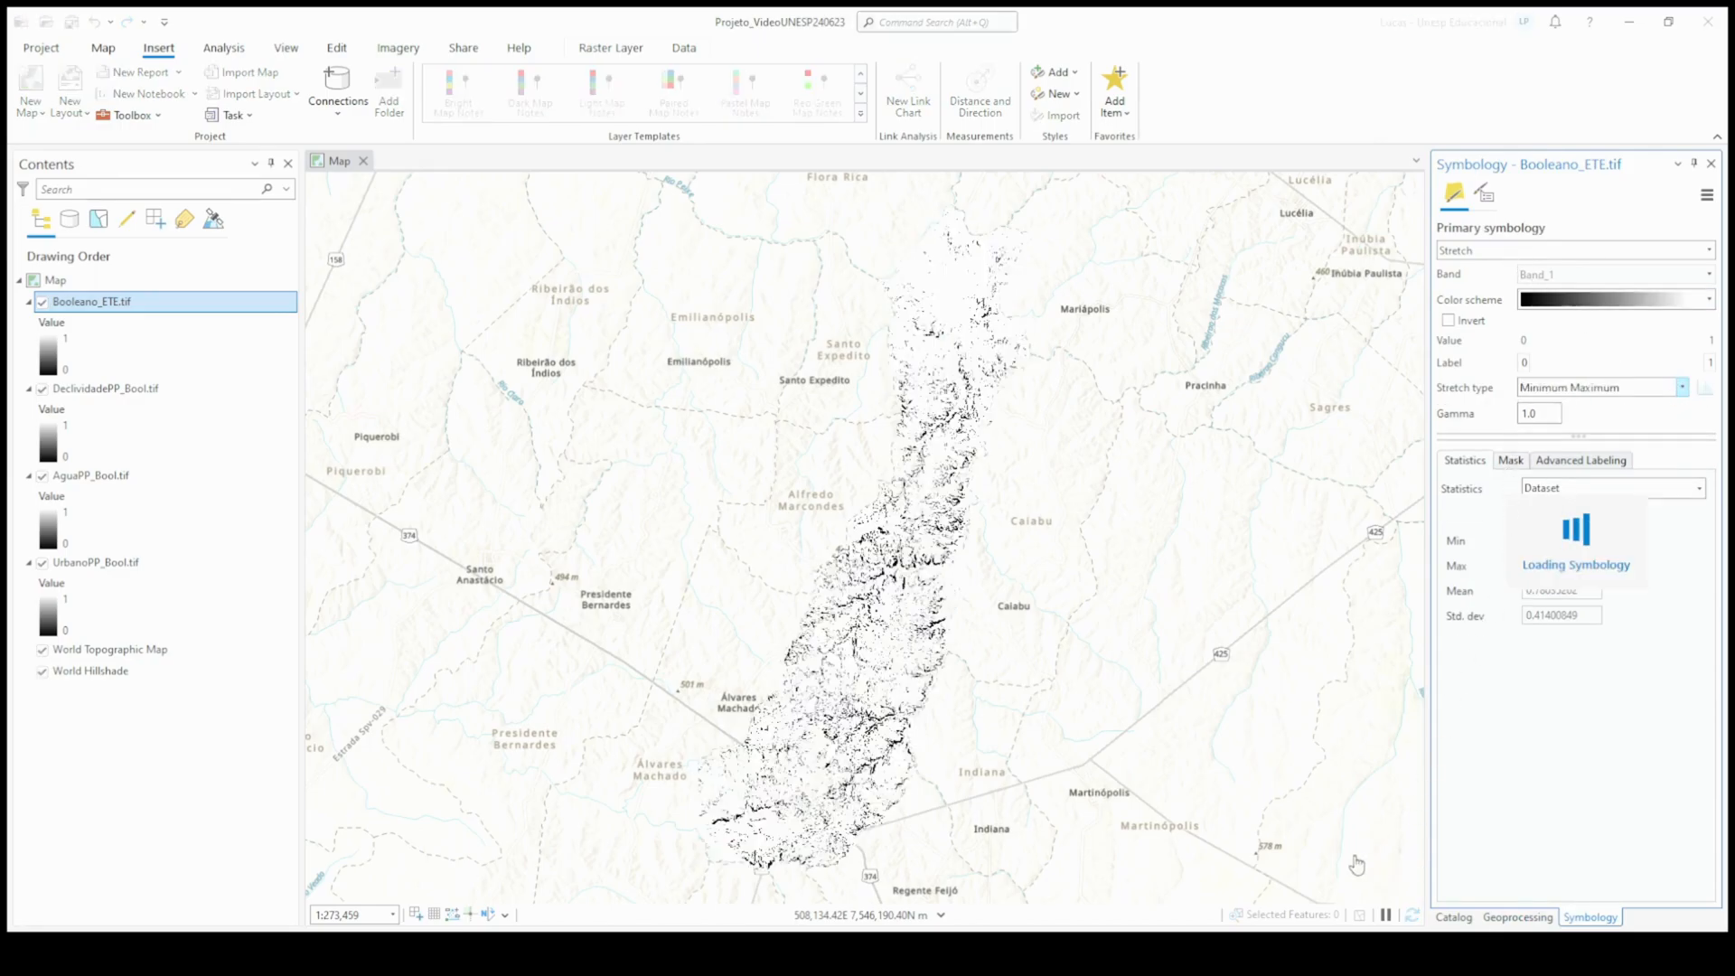
Step: Hide the DeclividadePP_Bool.tif, AguaPP_Bool.tif and UrbanoPP_Bool.tif layers, leaving Booleano_ETE.tif displayed over the basemap
click(42, 389)
click(42, 476)
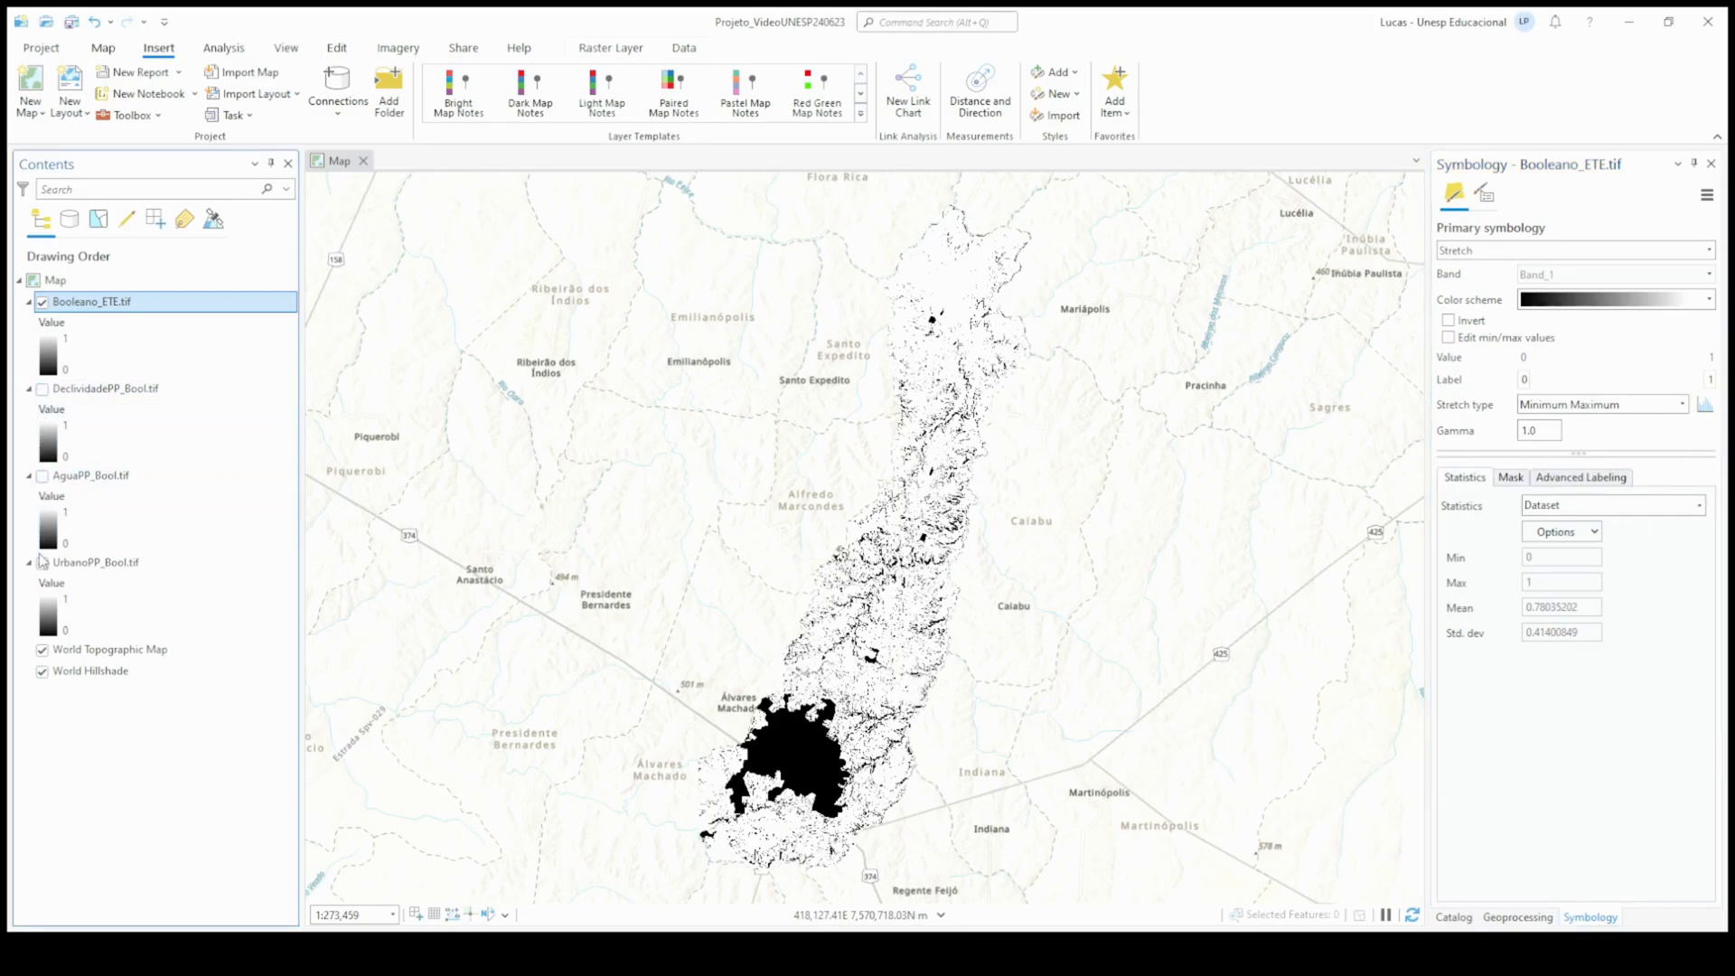
click(41, 562)
Step: Examine the black and white areas of Booleano_ETE.tif up close, around the urban area and further north
scroll(823, 764, up, 4)
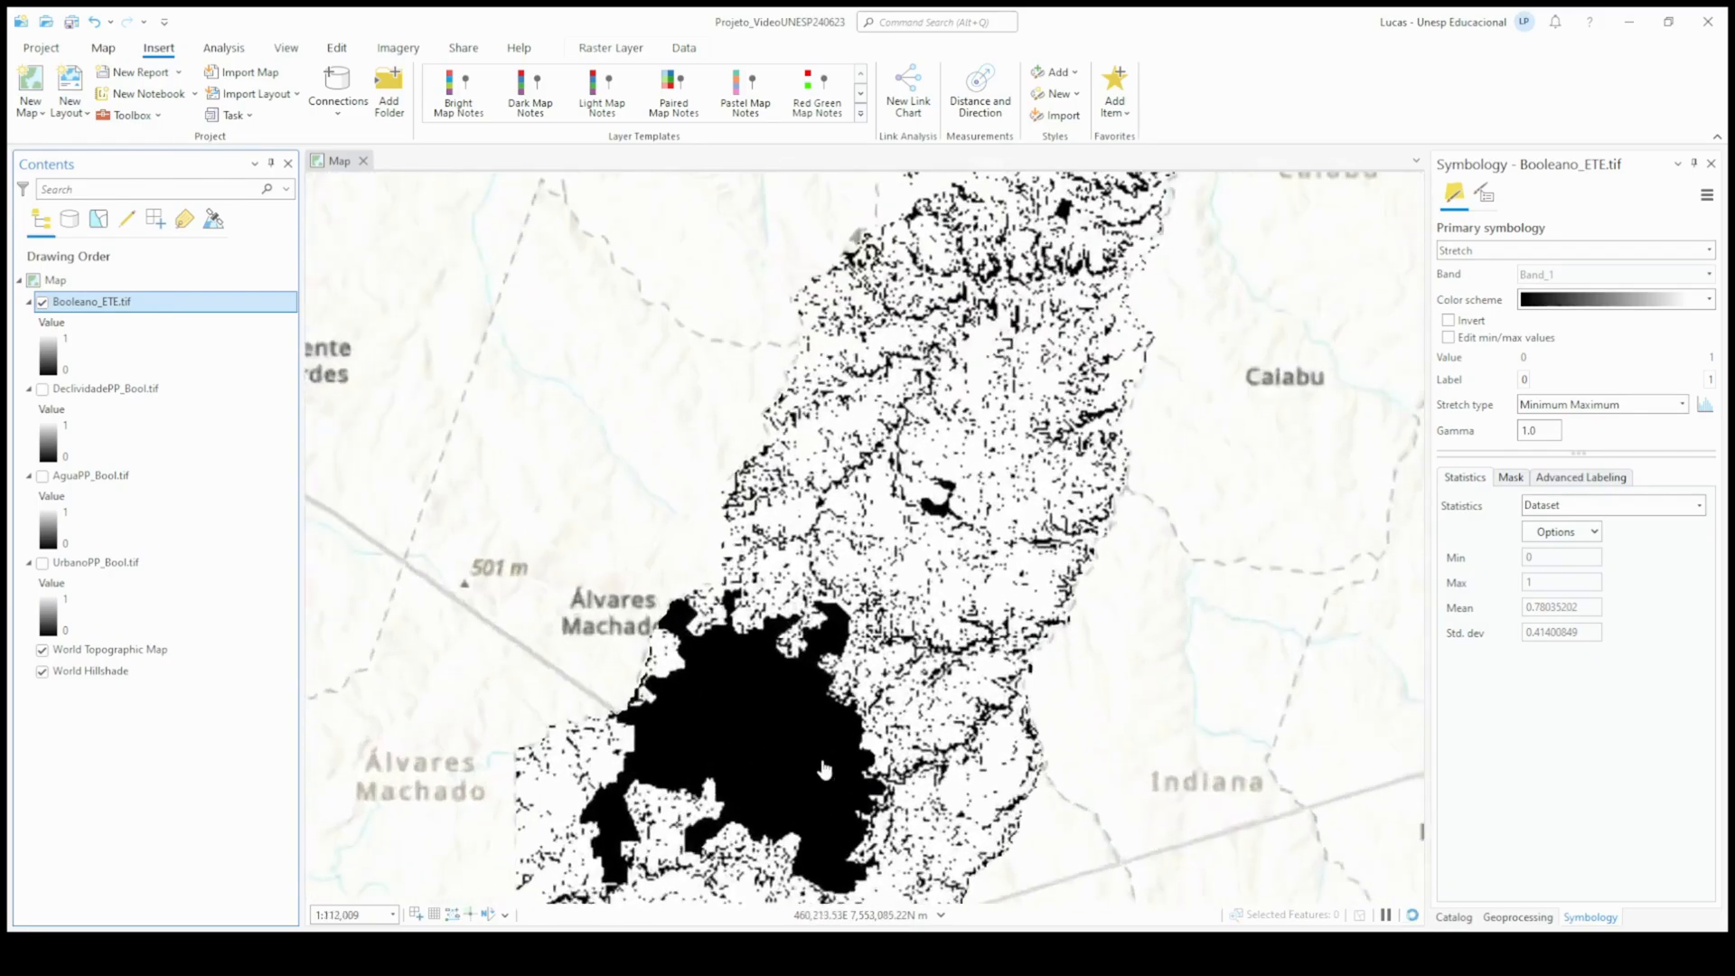
scroll(824, 769, up, 2)
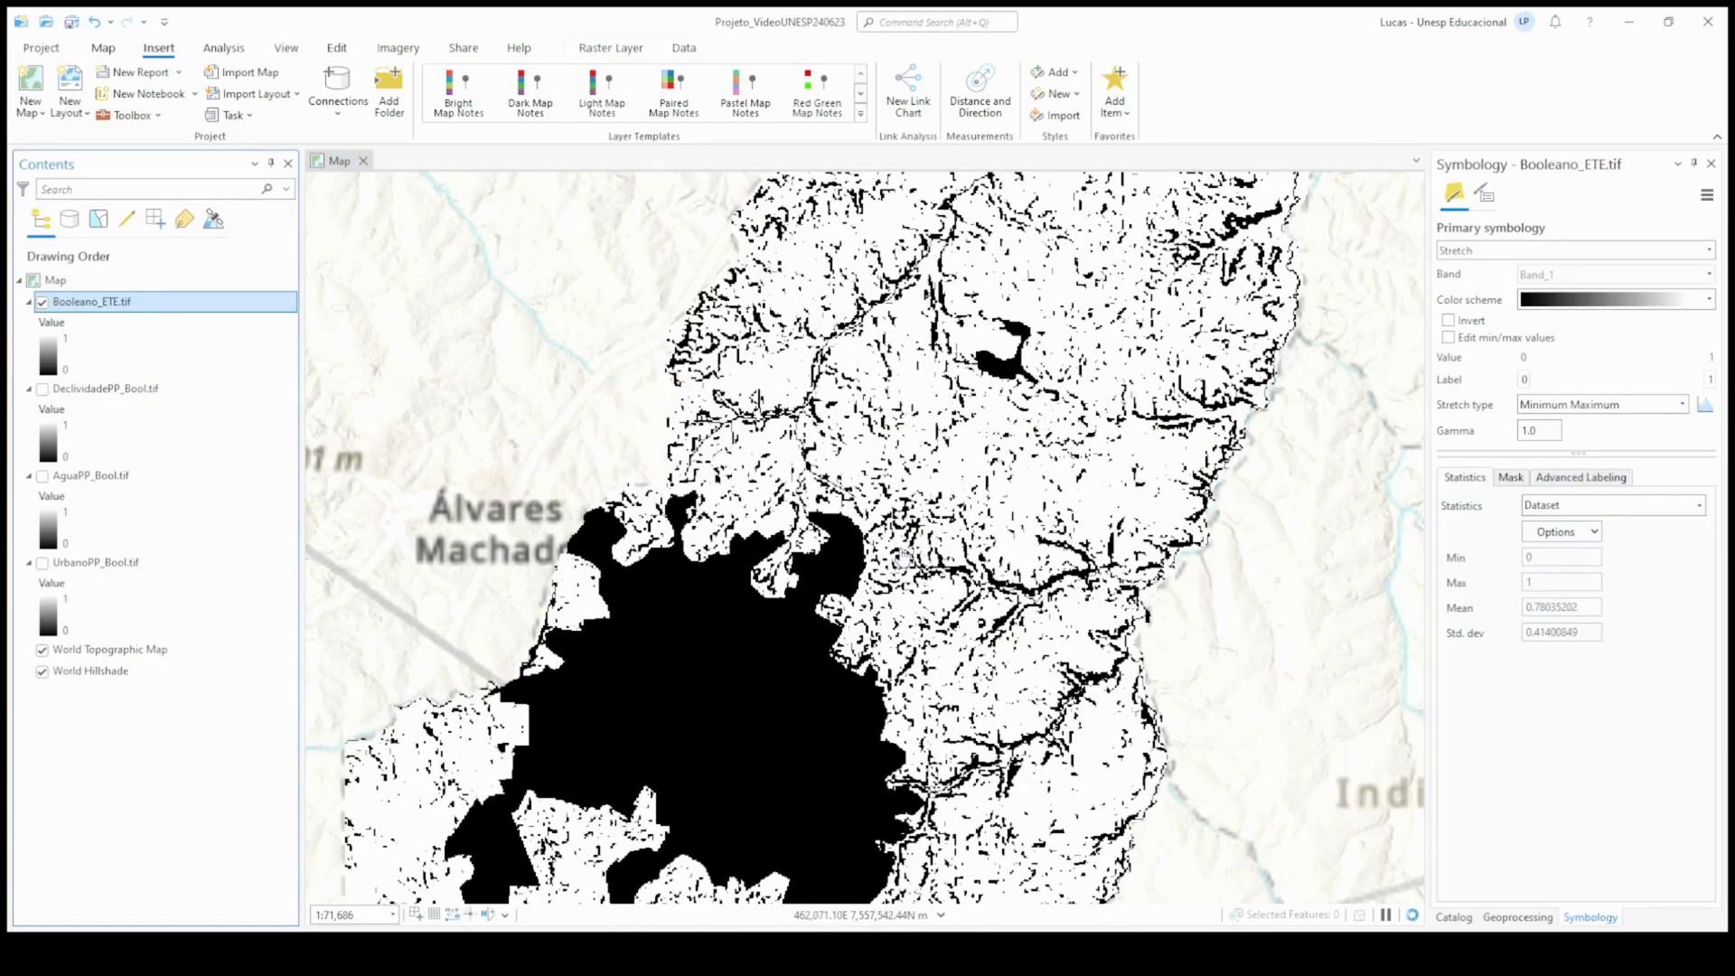
drag(820, 664, 897, 503)
drag(826, 632, 897, 579)
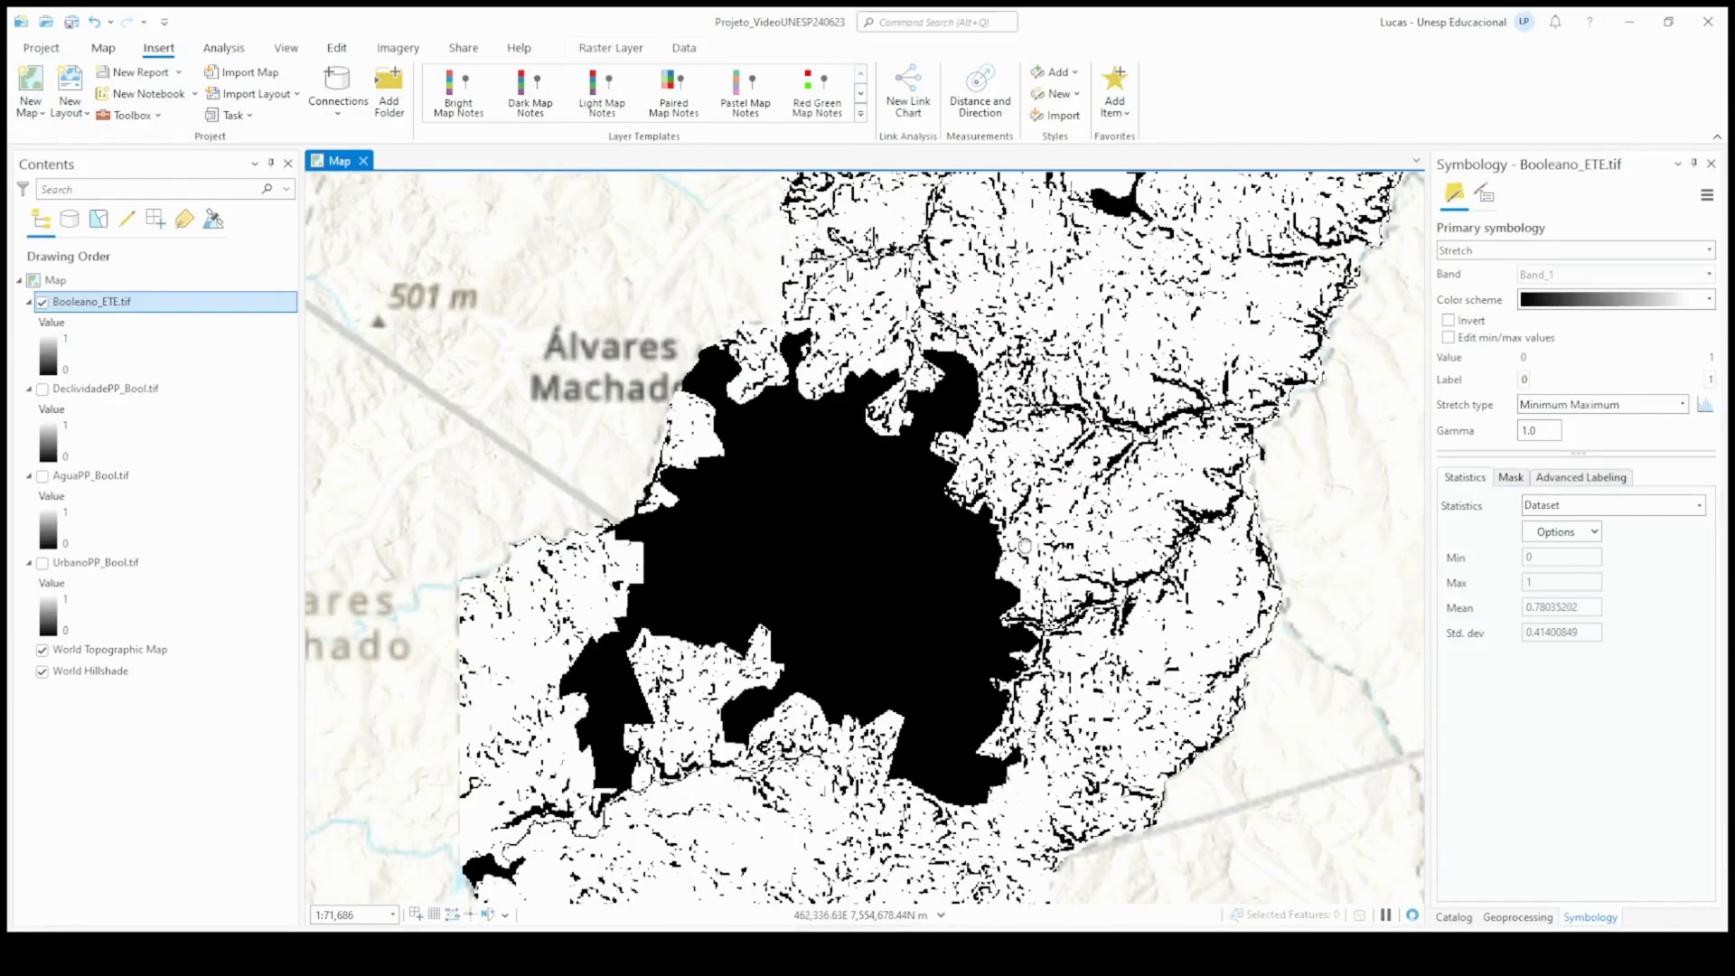
drag(1024, 546, 936, 622)
drag(1006, 440, 844, 943)
drag(943, 774, 929, 804)
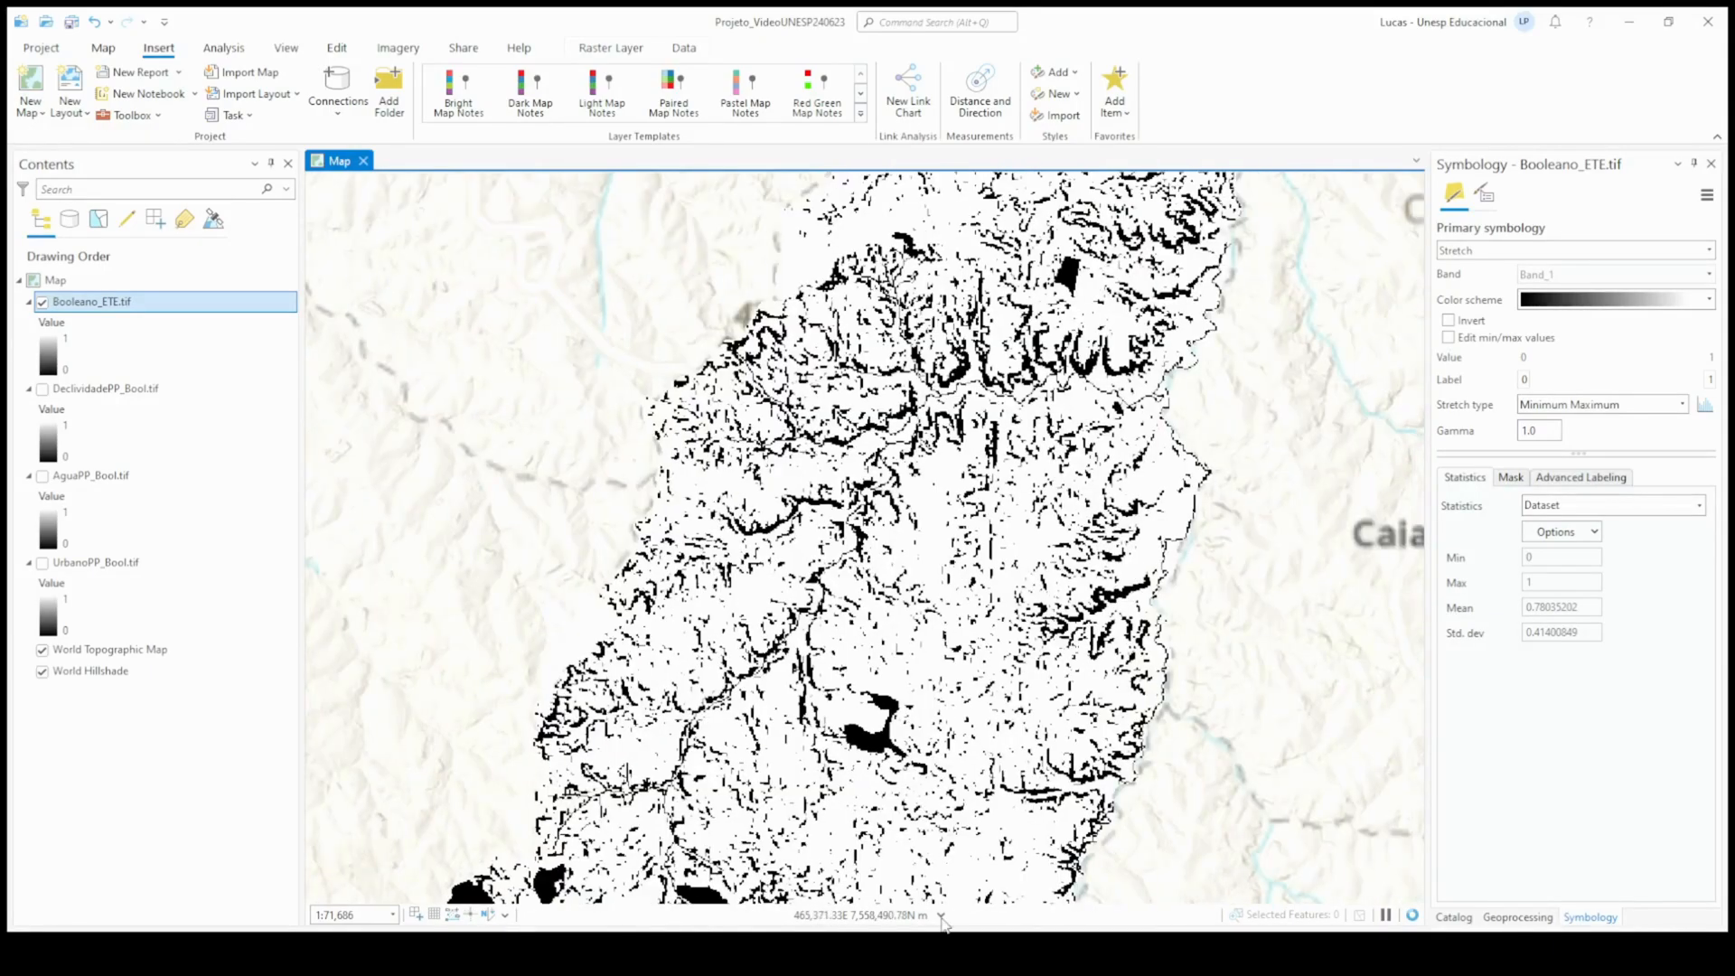